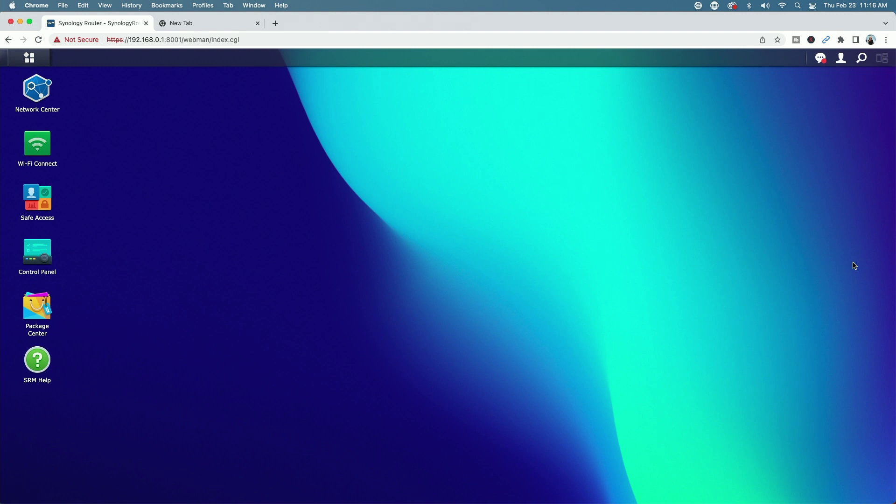
Open the settings of the IoT network for editing in Network Center's local network list.
{"action": "left_click", "coordinate": [37, 90]}
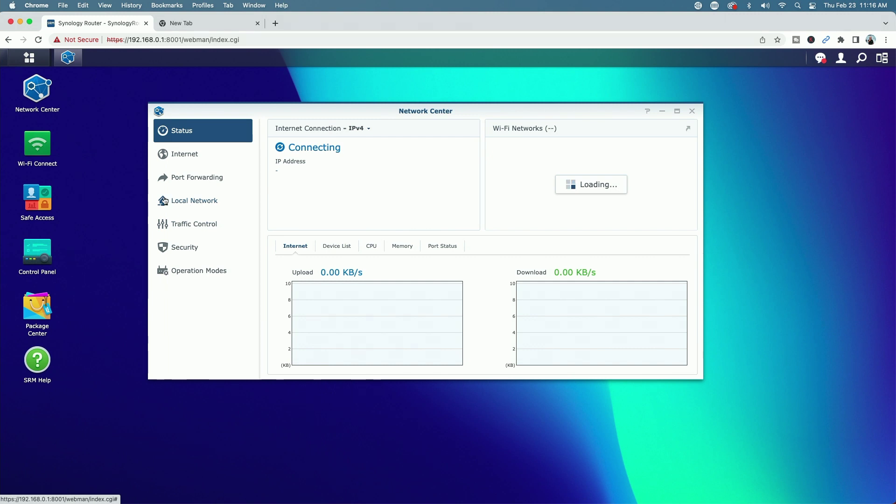
{"action": "left_click", "coordinate": [164, 201]}
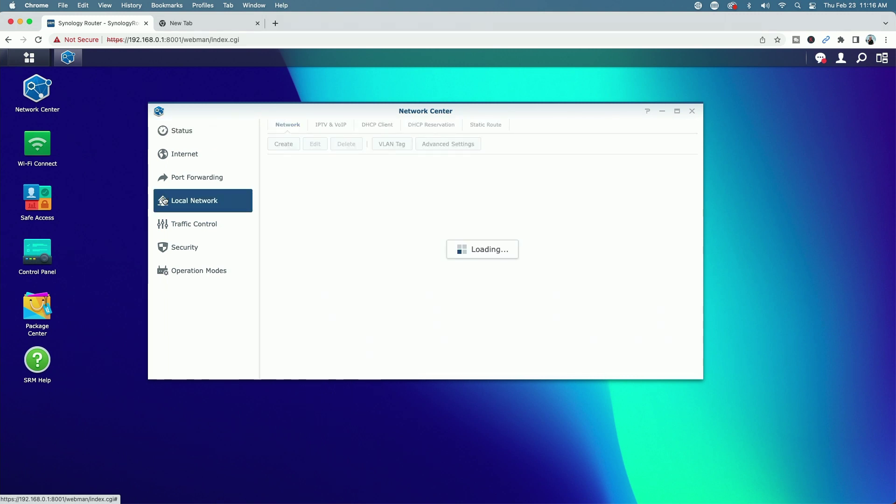
{"action": "left_click", "coordinate": [350, 322]}
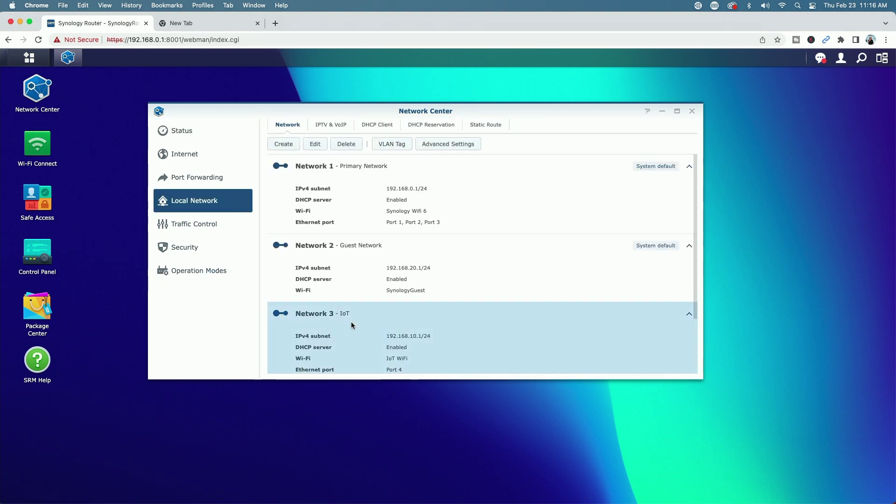
{"action": "left_click", "coordinate": [316, 146]}
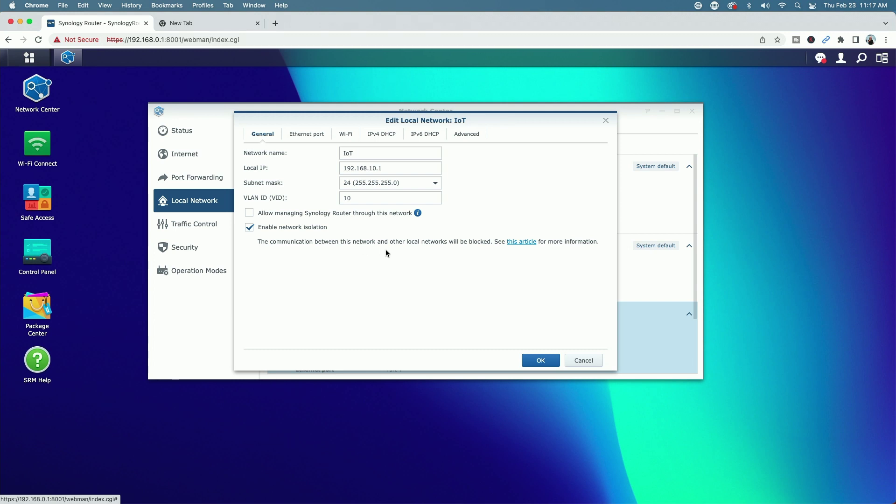
Switch to Terminal, run ping 192.168.10.15 against the IoT device, and suspend the ping.
{"action": "key", "text": "super+Tab"}
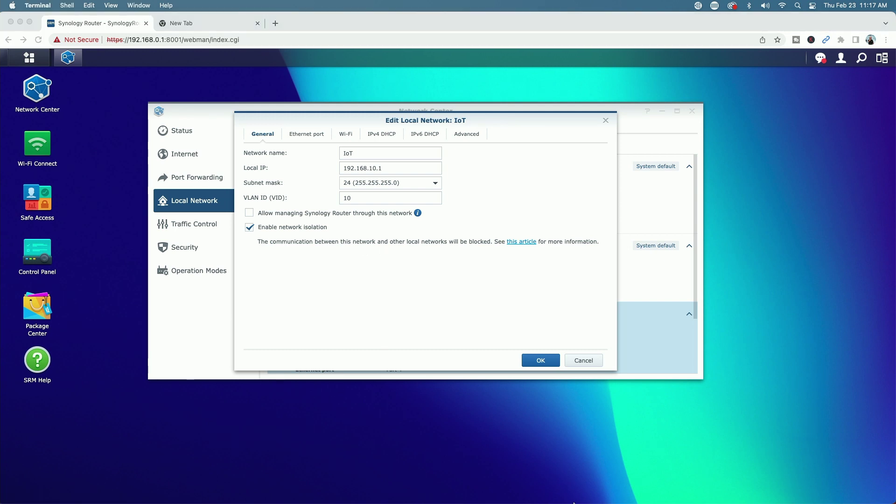
{"action": "left_click", "coordinate": [629, 490]}
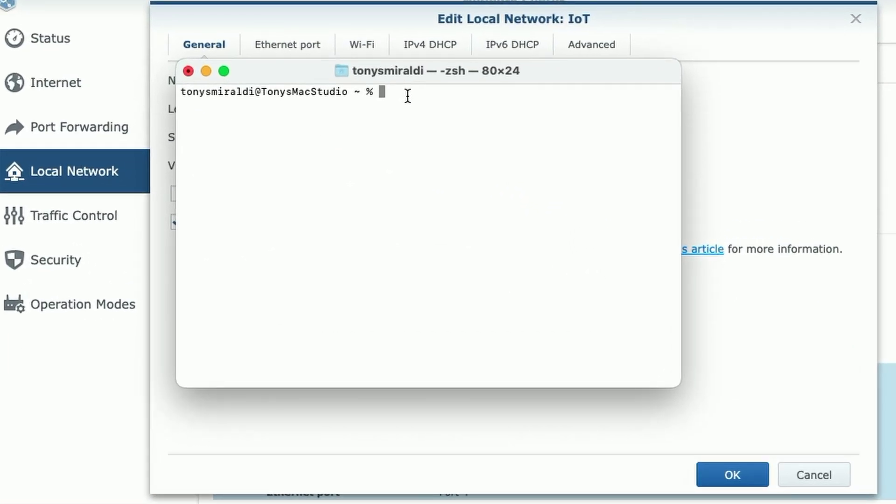
{"action": "key", "text": "Up"}
{"action": "key", "text": "Up"}
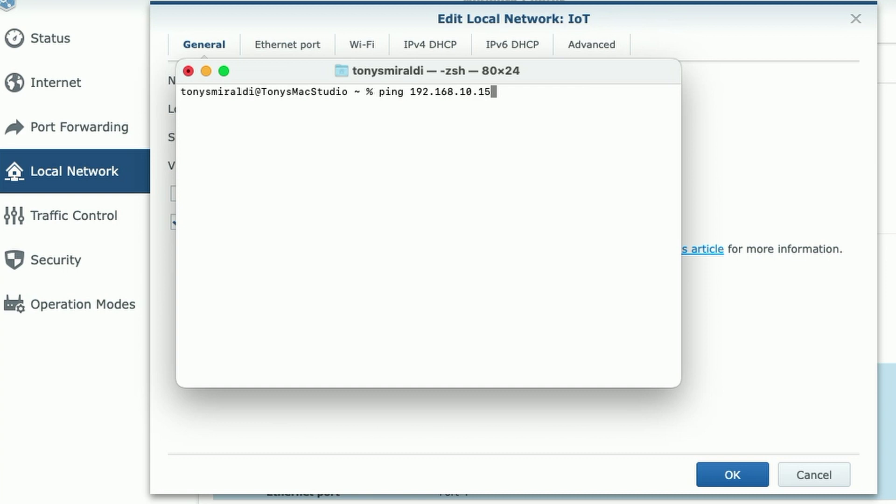
{"action": "key", "text": "Return"}
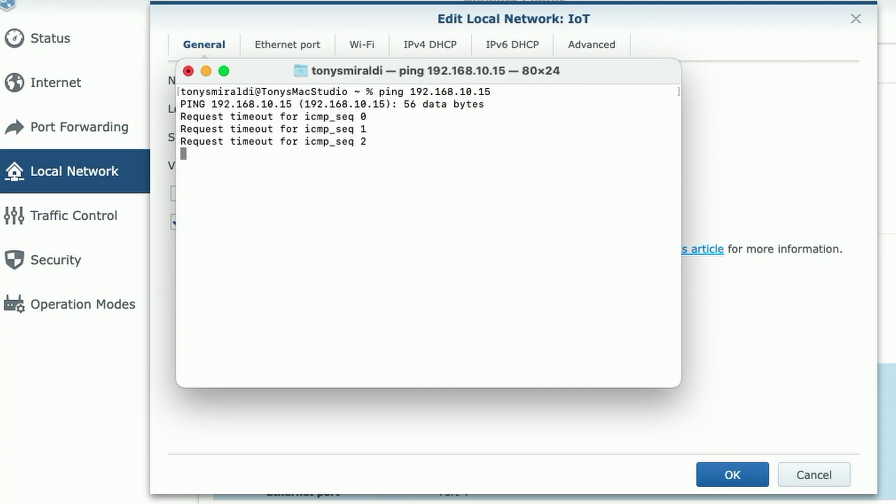
{"action": "key", "text": "ctrl+z"}
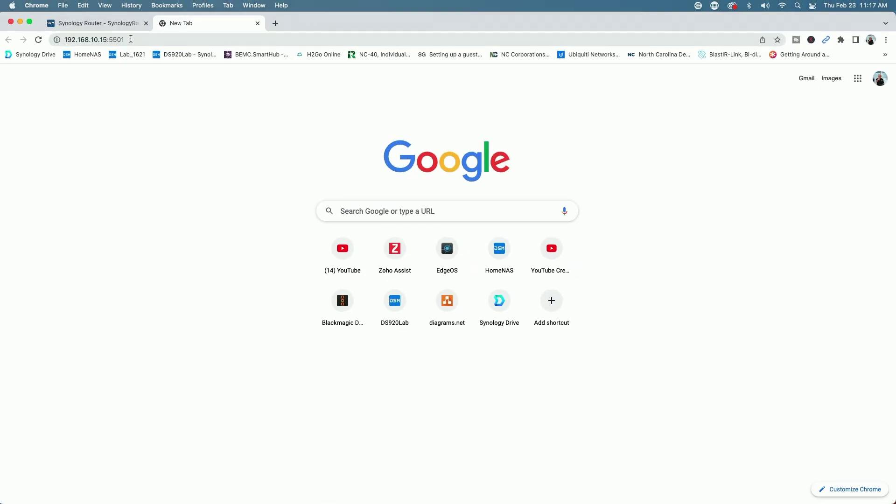
Try to load 192.168.10.15:5501 in Chrome and stop the page load.
{"action": "left_click", "coordinate": [130, 39]}
{"action": "key", "text": "Return"}
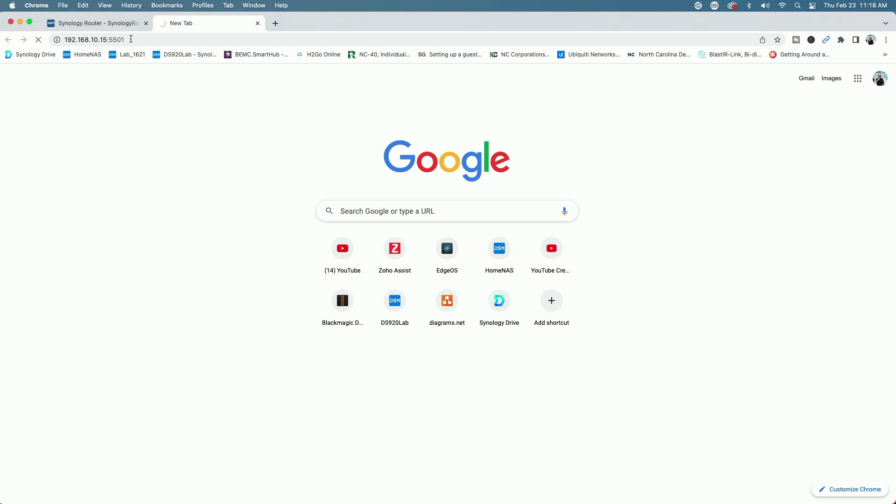
{"action": "left_click", "coordinate": [38, 40]}
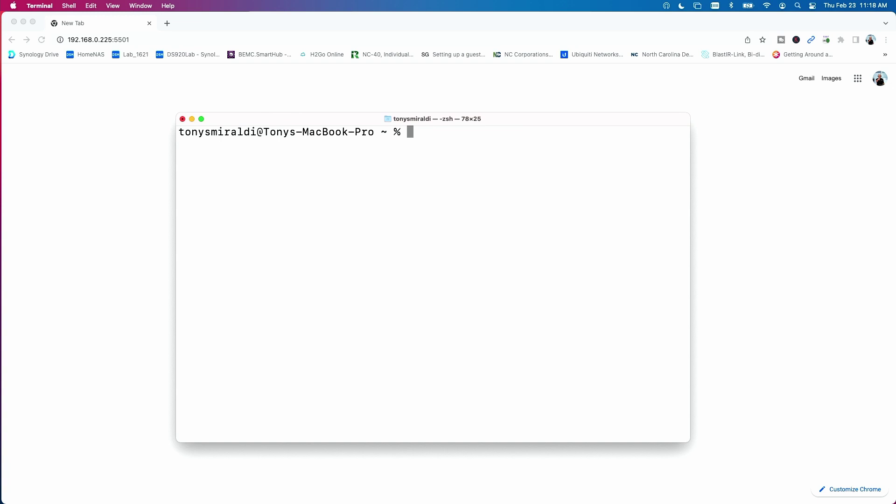
Run ping 192.168.0.225 in the MacBook's Terminal and suspend it.
{"action": "type", "text": "ping 192.168.0.225"}
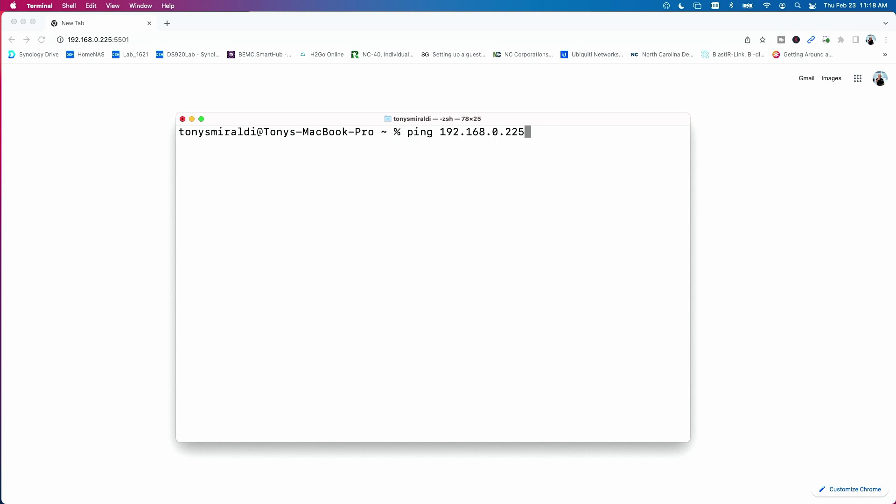
{"action": "key", "text": "Return"}
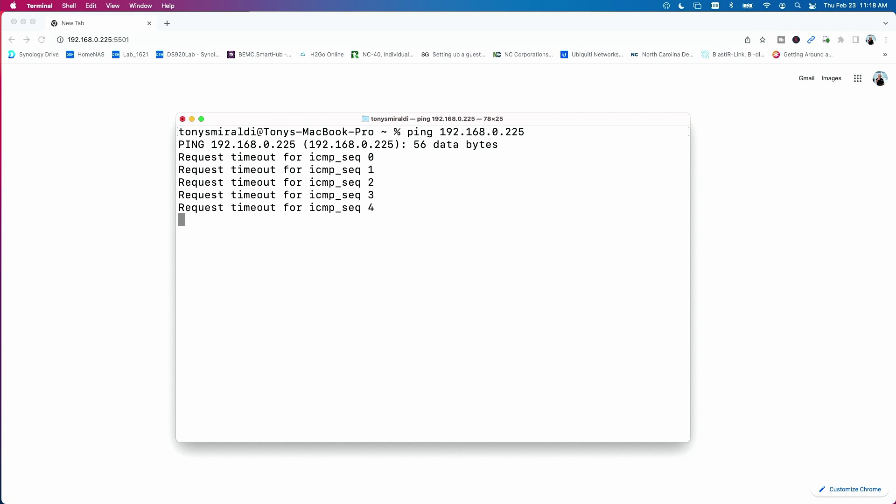
{"action": "key", "text": "ctrl+z"}
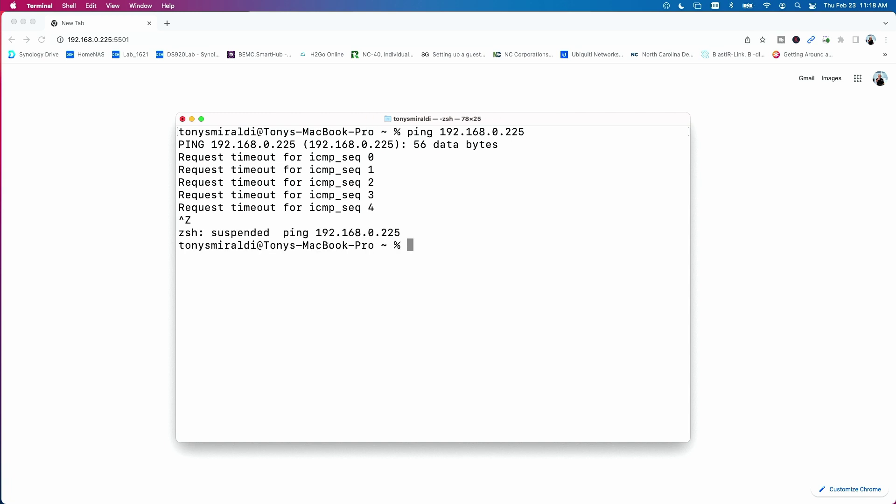
Switch to Chrome on the MacBook and try to load 192.168.0.225:5501.
{"action": "left_click", "coordinate": [152, 86]}
{"action": "left_click", "coordinate": [141, 41]}
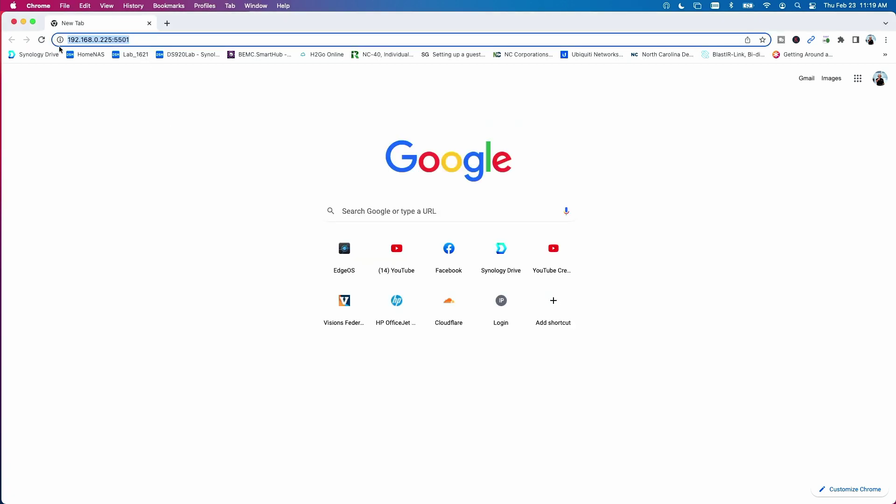
{"action": "key", "text": "Return"}
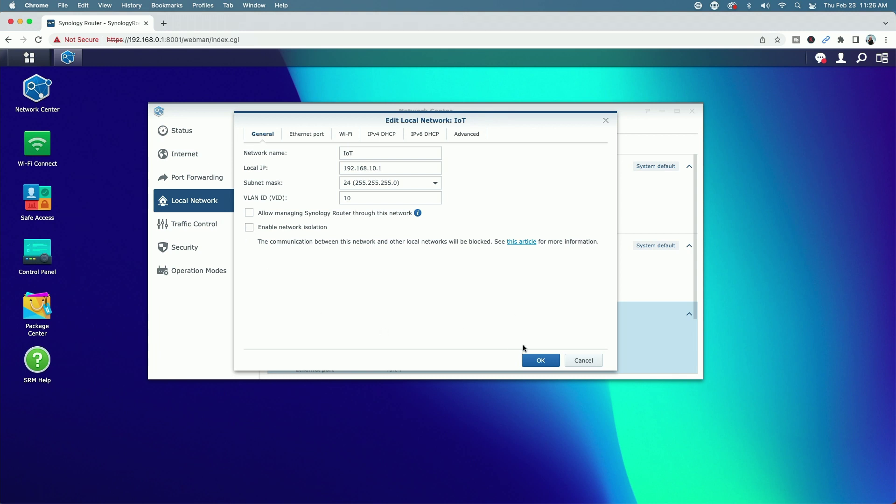
Save the IoT network's settings with network isolation disabled.
{"action": "left_click", "coordinate": [541, 362]}
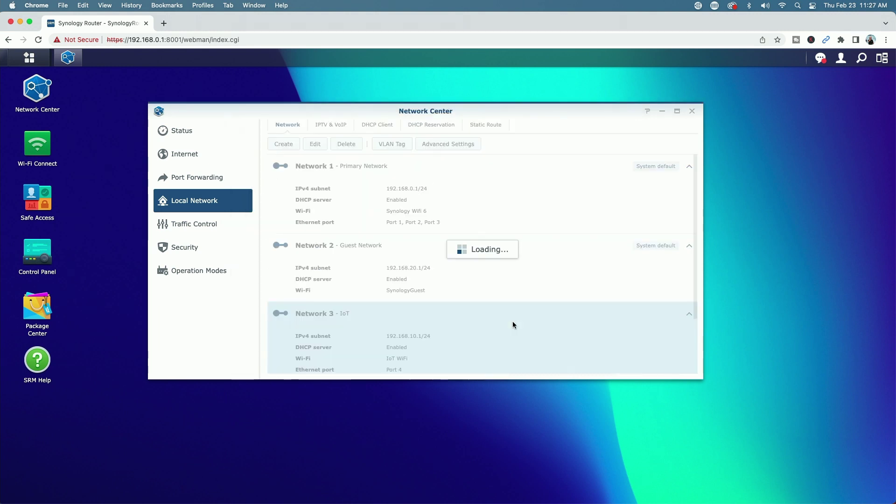
Return to Terminal, ping 192.168.10.15 again to test access to the IoT network, and stop the ping.
{"action": "mouse_move", "coordinate": [536, 489]}
{"action": "left_click", "coordinate": [629, 489]}
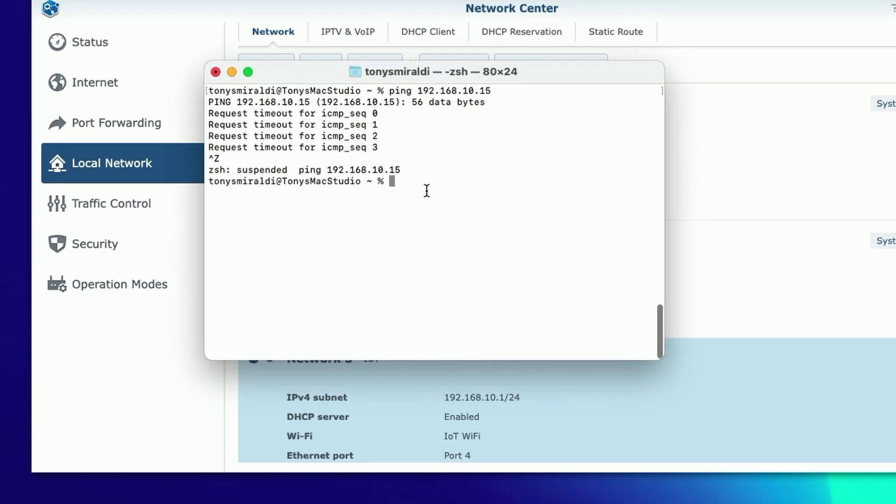
{"action": "key", "text": "Up"}
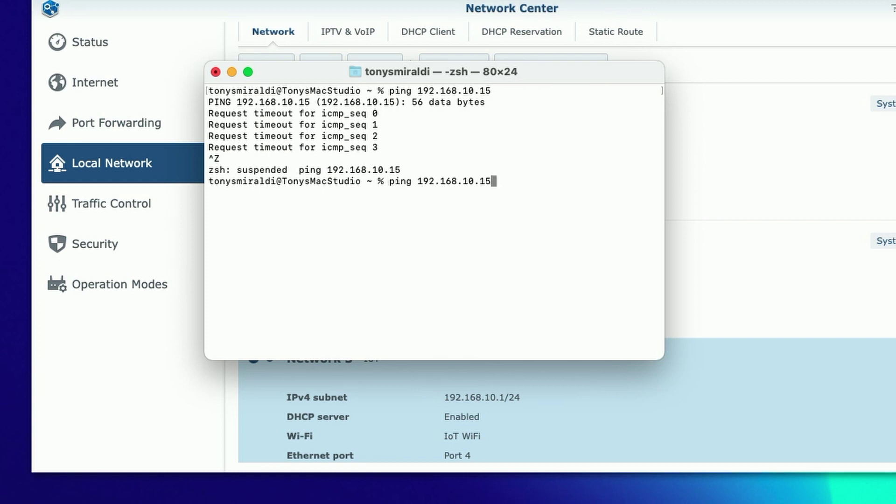
{"action": "key", "text": "Return"}
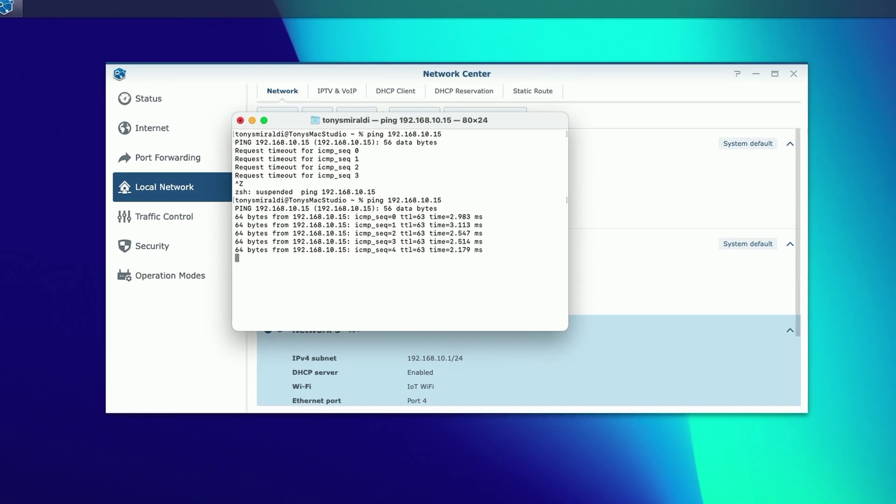
{"action": "key", "text": "ctrl+z"}
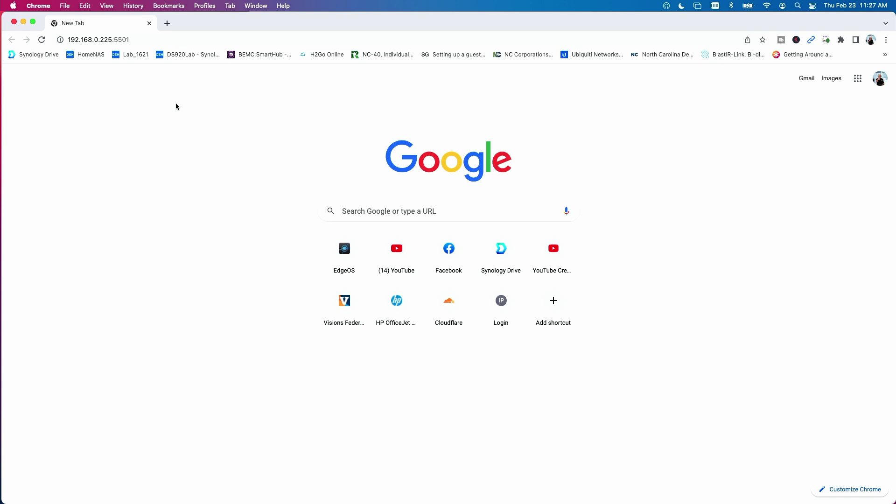
Load 192.168.0.225:5501 in the MacBook's Chrome and proceed past the privacy warning.
{"action": "left_click", "coordinate": [143, 39]}
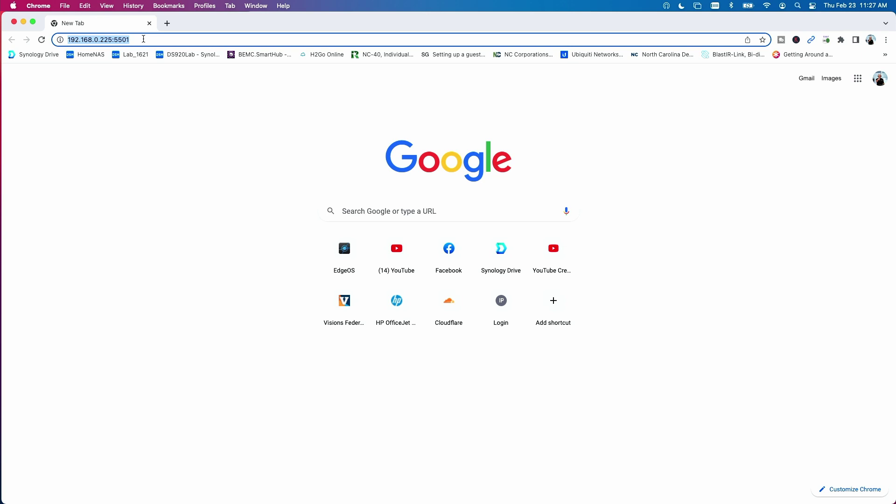
{"action": "key", "text": "Return"}
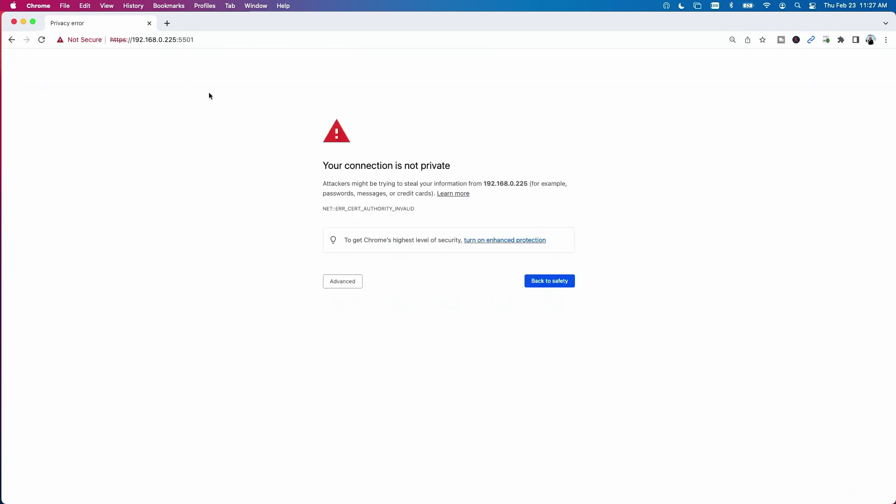
{"action": "left_click", "coordinate": [338, 283]}
{"action": "left_click", "coordinate": [346, 346]}
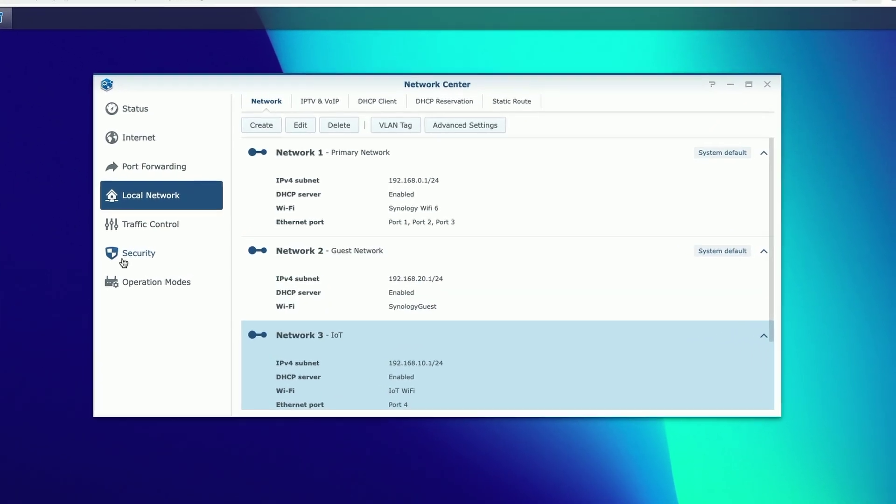
Create a firewall rule in Network Center's security settings and name it "Block Ping Iot to Primary".
{"action": "left_click", "coordinate": [152, 254]}
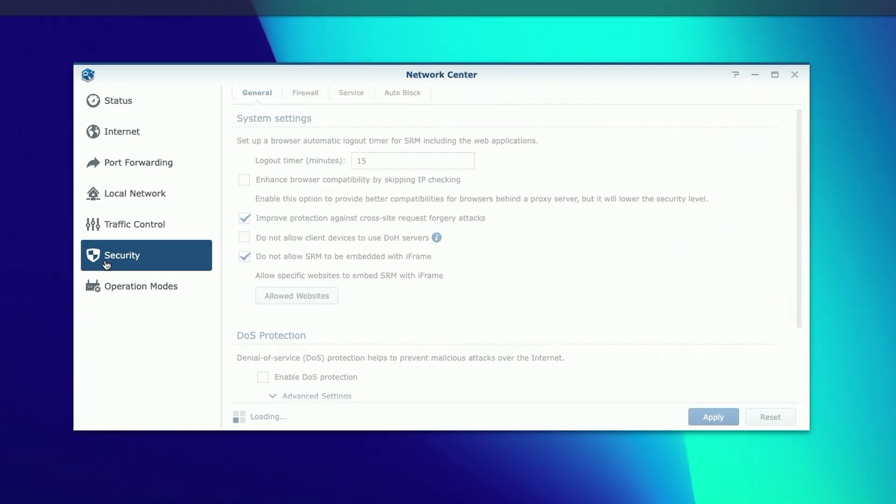
{"action": "left_click", "coordinate": [302, 85]}
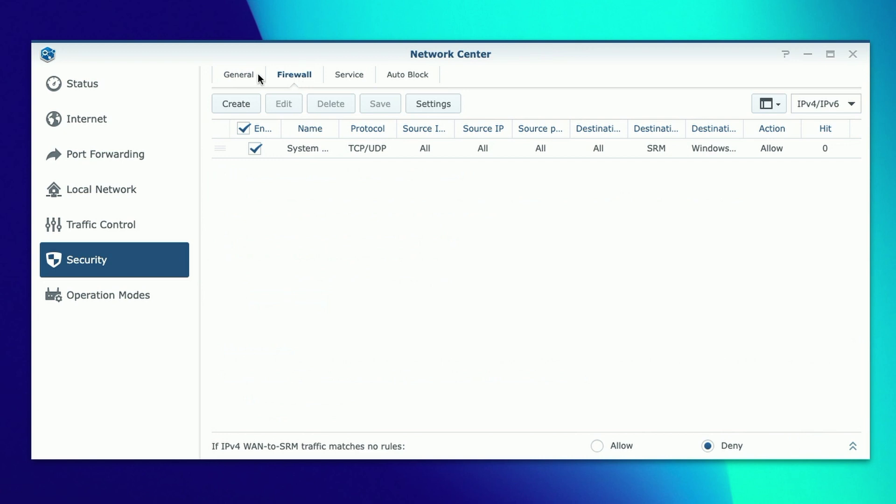
{"action": "left_click", "coordinate": [236, 104]}
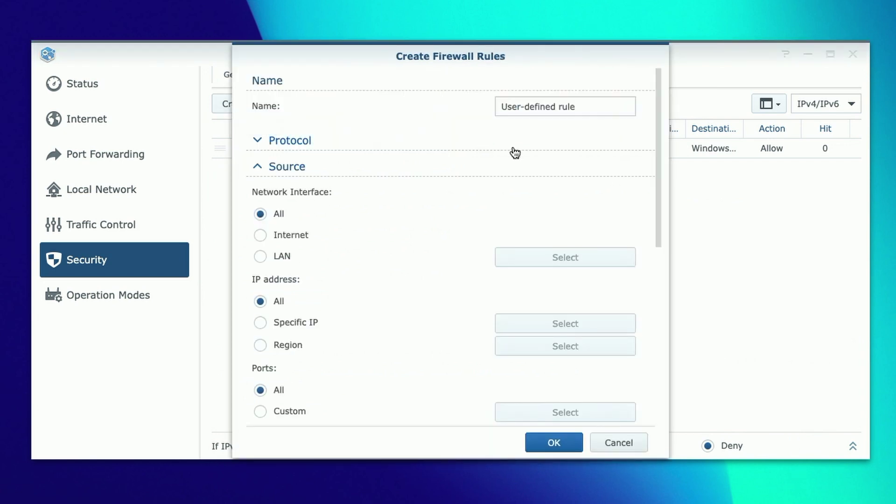
{"action": "left_click_drag", "start_coordinate": [582, 106], "coordinate": [486, 101]}
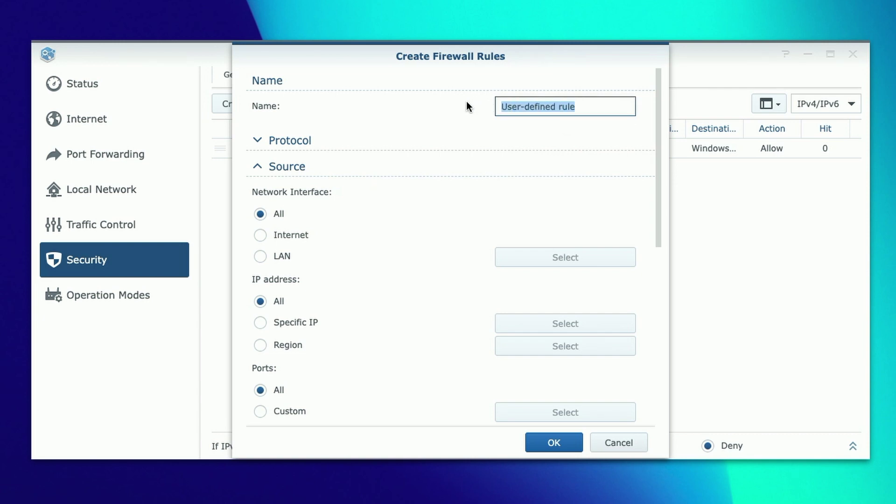
{"action": "type", "text": "Block Ping Iot to P"}
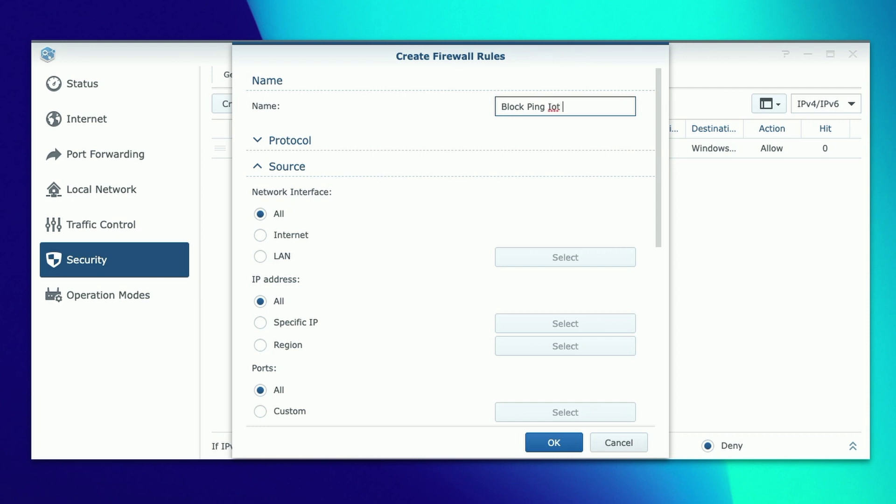
{"action": "type", "text": "rimun"}
{"action": "key", "text": "BackSpace"}
{"action": "key", "text": "BackSpace"}
{"action": "key", "text": "BackSpace"}
{"action": "type", "text": "mary"}
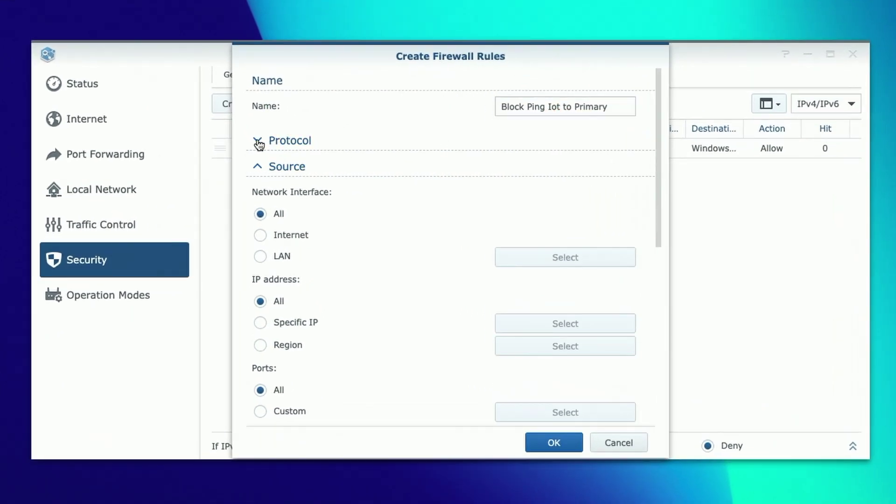
Choose the firewall rule's protocol and restrict its source interface to the specific LAN network "Network 3 - IoT".
{"action": "left_click", "coordinate": [295, 155]}
{"action": "left_click", "coordinate": [260, 228]}
{"action": "scroll", "coordinate": [404, 257], "scroll_direction": "down", "scroll_amount": 4}
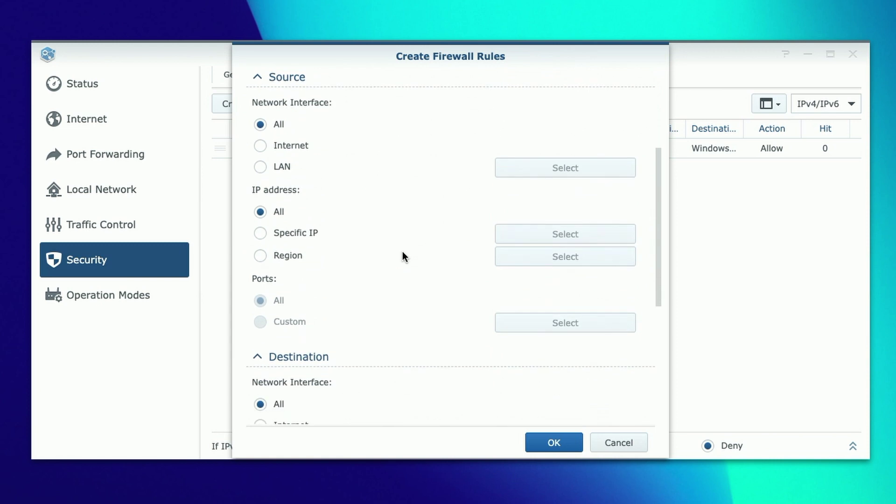
{"action": "left_click", "coordinate": [260, 167]}
{"action": "left_click", "coordinate": [564, 171]}
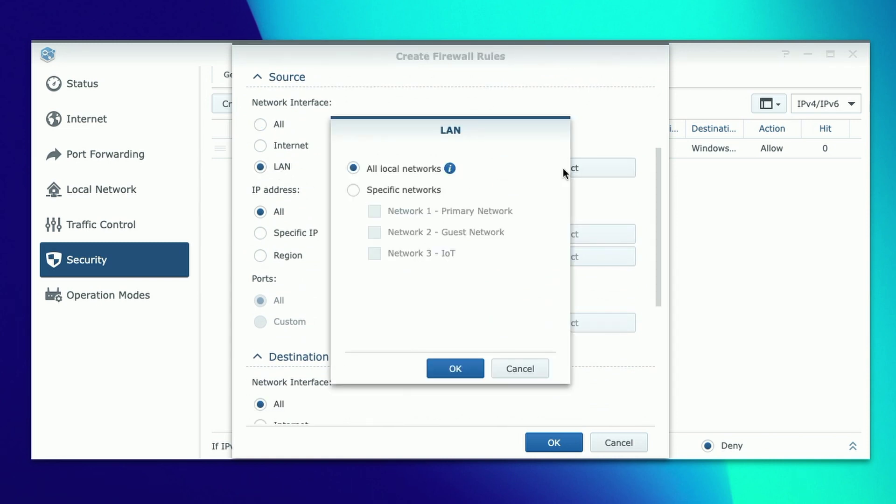
{"action": "left_click", "coordinate": [353, 190]}
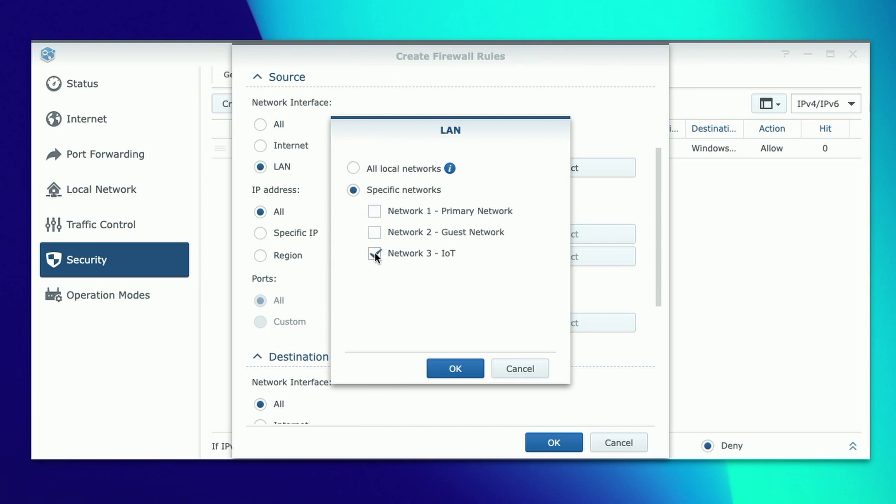
{"action": "left_click", "coordinate": [449, 369]}
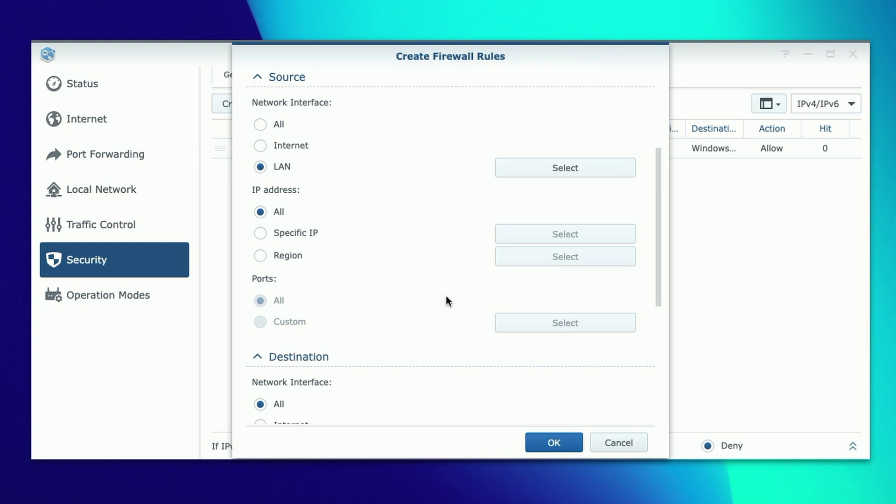
Restrict the ping rule's destination interface to the specific LAN network "Network 1 - Primary Network" and set its action to Deny.
{"action": "scroll", "coordinate": [445, 297], "scroll_direction": "down", "scroll_amount": 5}
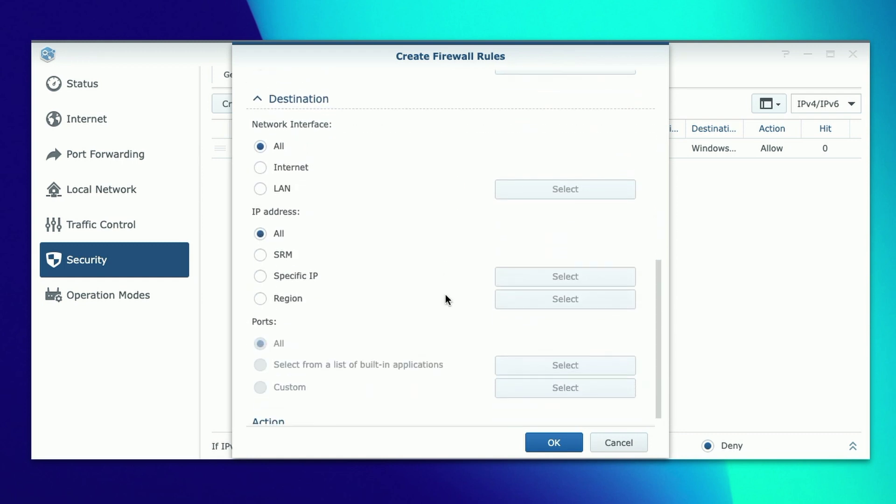
{"action": "scroll", "coordinate": [445, 294], "scroll_direction": "down", "scroll_amount": 1}
{"action": "left_click", "coordinate": [260, 162]}
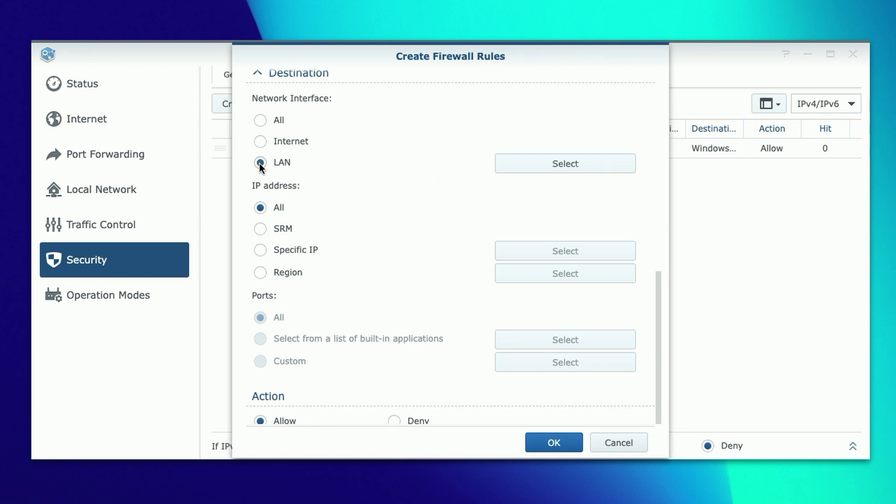
{"action": "left_click", "coordinate": [554, 169]}
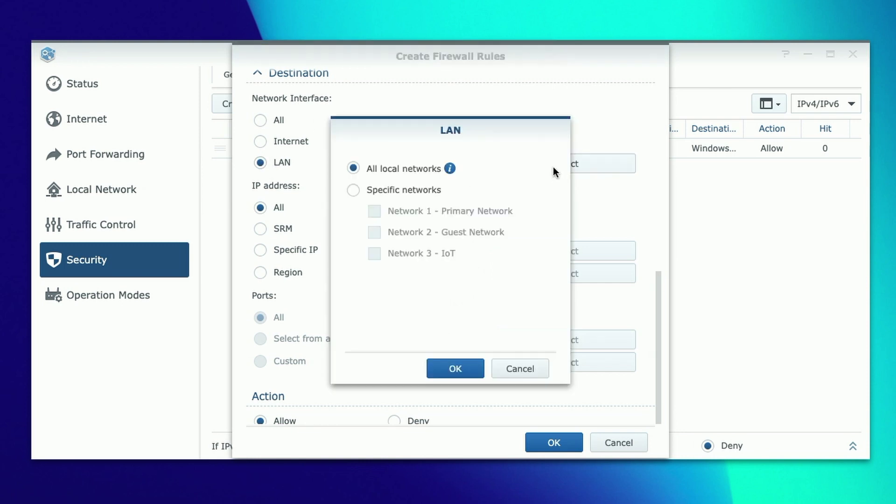
{"action": "left_click", "coordinate": [353, 190]}
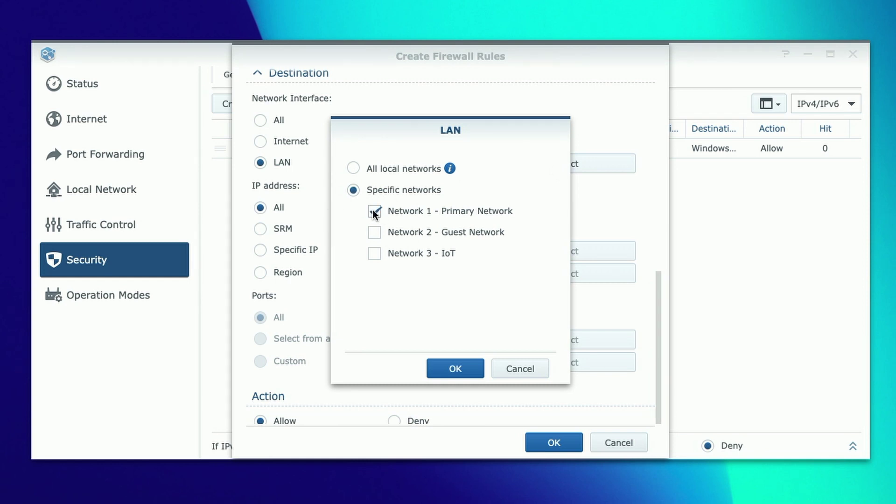
{"action": "left_click", "coordinate": [459, 369]}
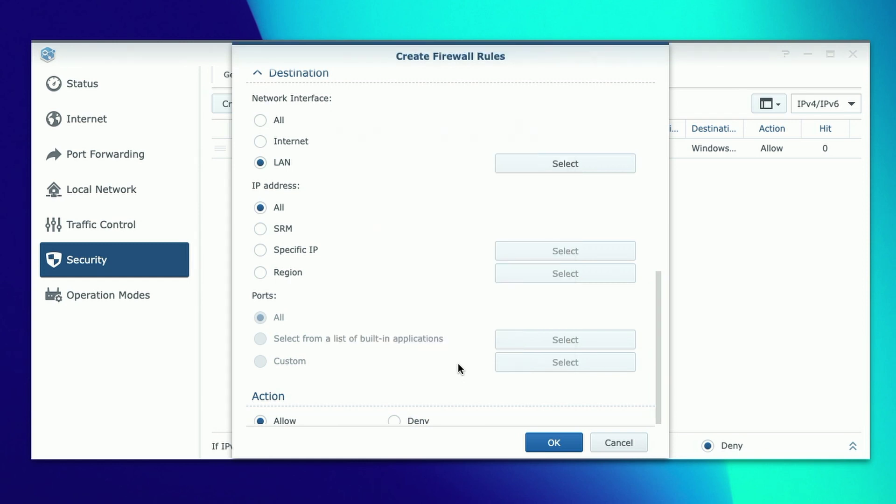
{"action": "scroll", "coordinate": [396, 315], "scroll_direction": "down", "scroll_amount": 1}
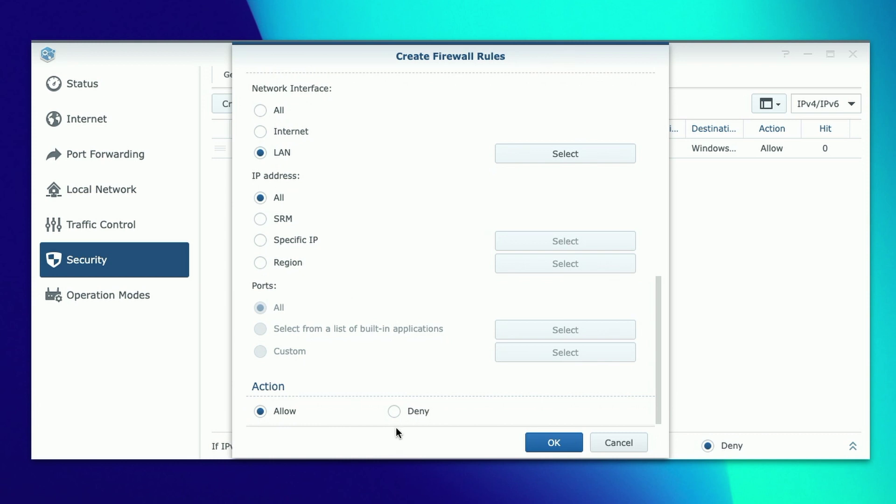
{"action": "left_click", "coordinate": [395, 411]}
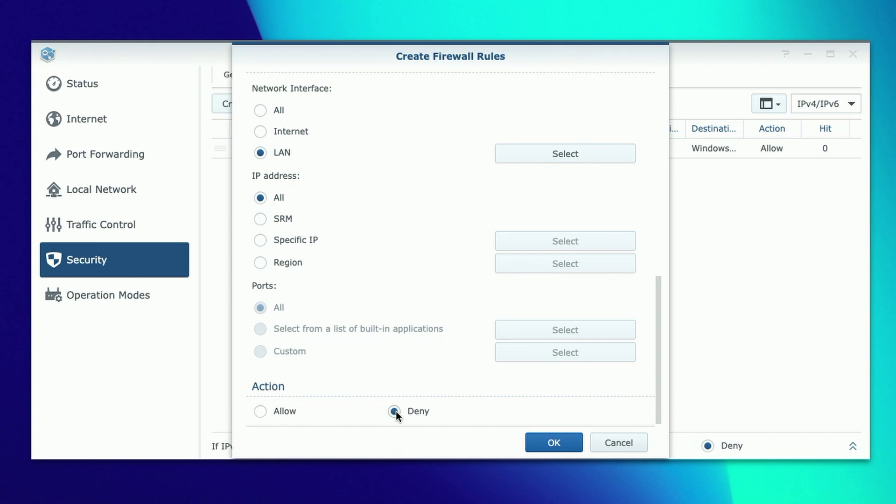
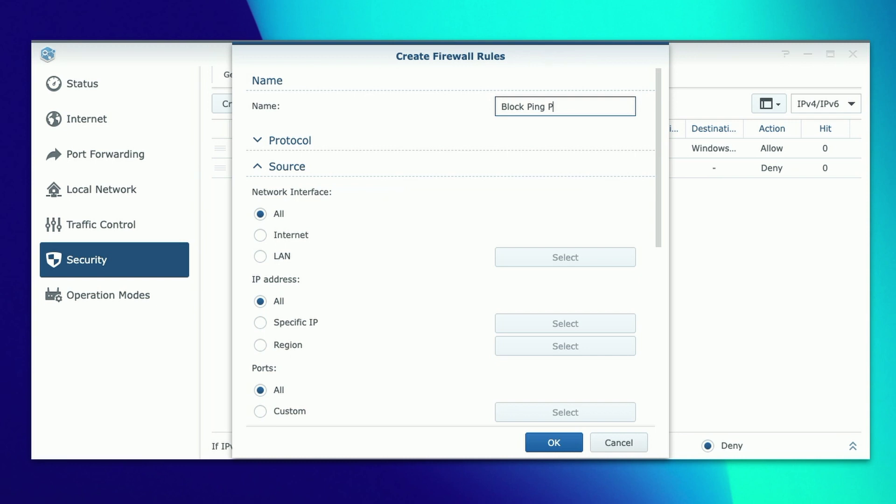
Name the second firewall rule "Block Ping Primary to Iot" and set its protocol to ICMP.
{"action": "type", "text": "Iot"}
{"action": "left_click", "coordinate": [257, 140]}
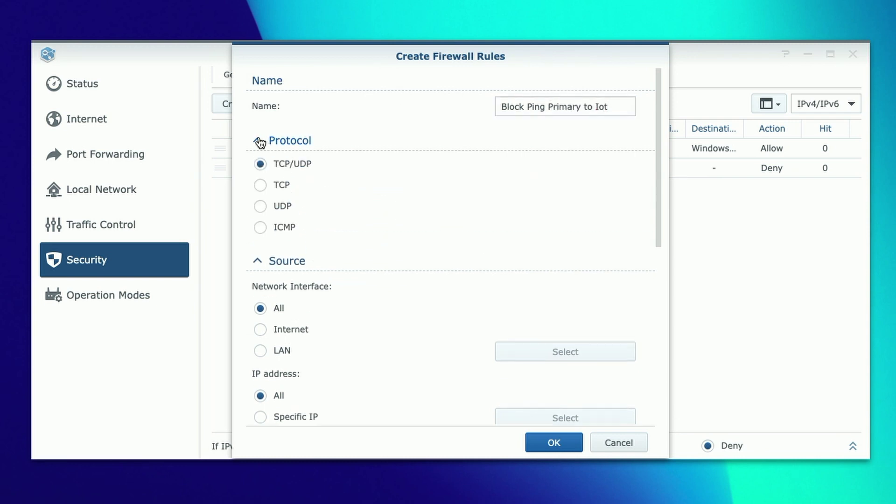
{"action": "left_click", "coordinate": [261, 228]}
Restrict the second ping rule's source interface to the specific LAN network "Network 1 - Primary Network".
{"action": "scroll", "coordinate": [410, 272], "scroll_direction": "down", "scroll_amount": 1}
{"action": "scroll", "coordinate": [410, 269], "scroll_direction": "down", "scroll_amount": 4}
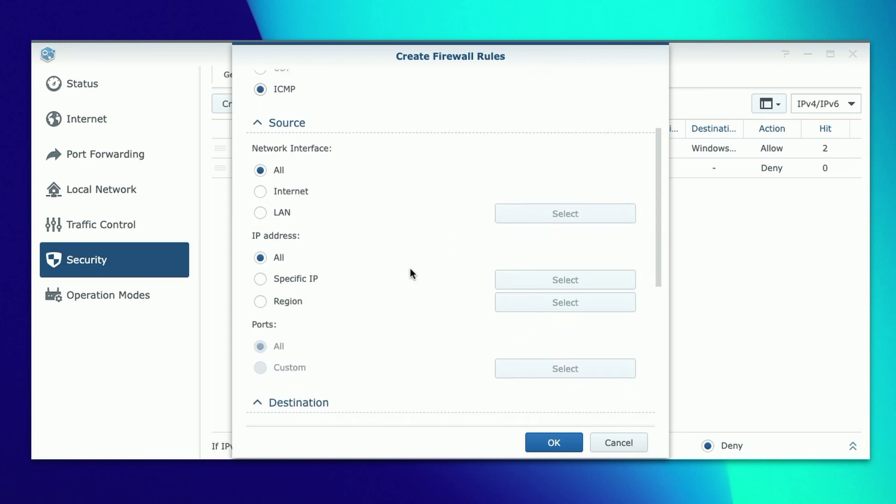
{"action": "left_click", "coordinate": [260, 164]}
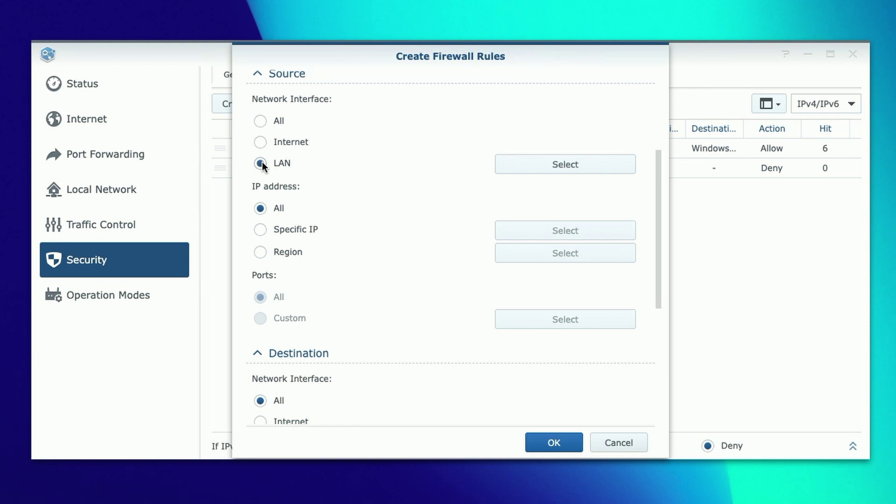
{"action": "left_click", "coordinate": [555, 167]}
{"action": "left_click", "coordinate": [353, 190]}
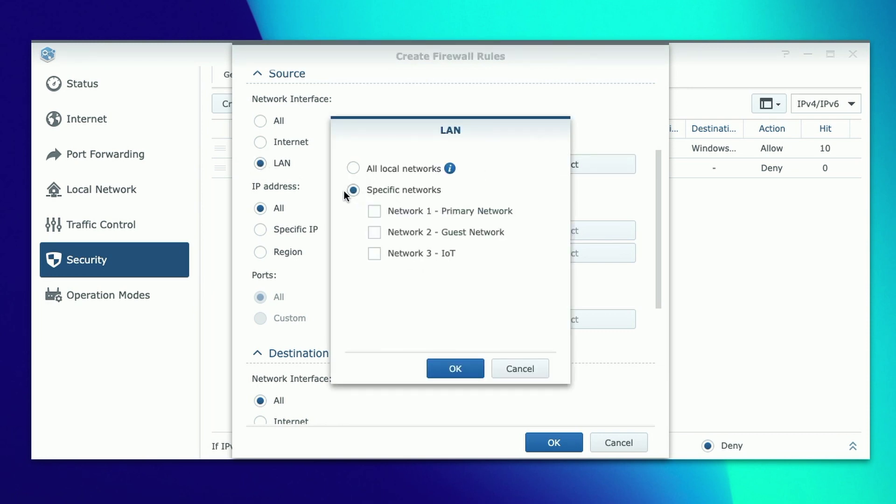
{"action": "left_click", "coordinate": [374, 211]}
{"action": "left_click", "coordinate": [456, 368]}
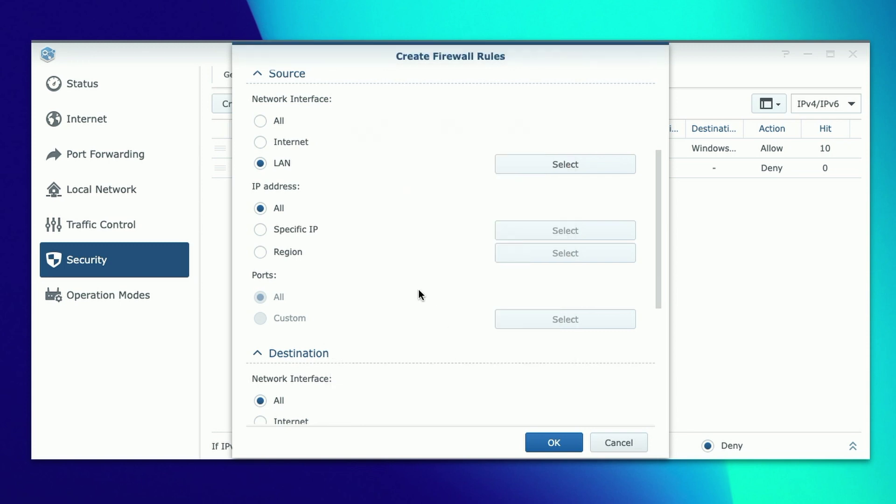
Restrict the second ping rule's destination interface to the specific LAN network "Network 3 - IoT".
{"action": "scroll", "coordinate": [419, 288], "scroll_direction": "down", "scroll_amount": 8}
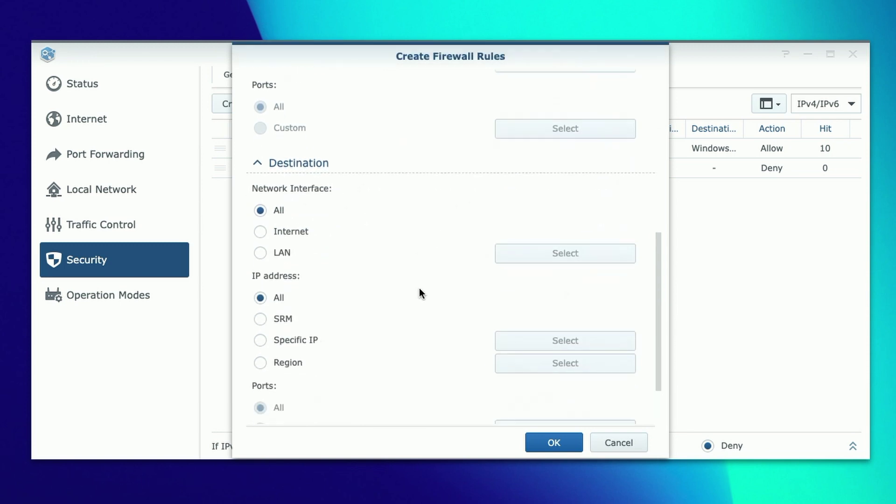
{"action": "left_click", "coordinate": [261, 155]}
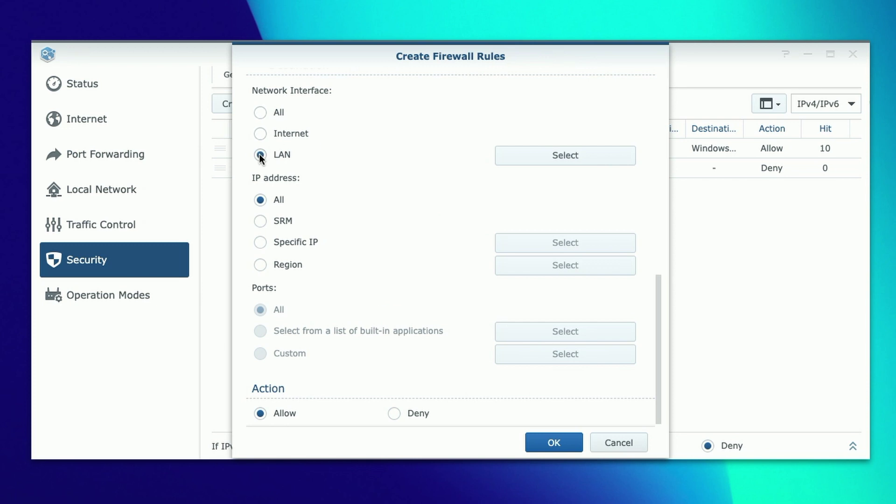
{"action": "left_click", "coordinate": [564, 156]}
{"action": "left_click", "coordinate": [352, 190]}
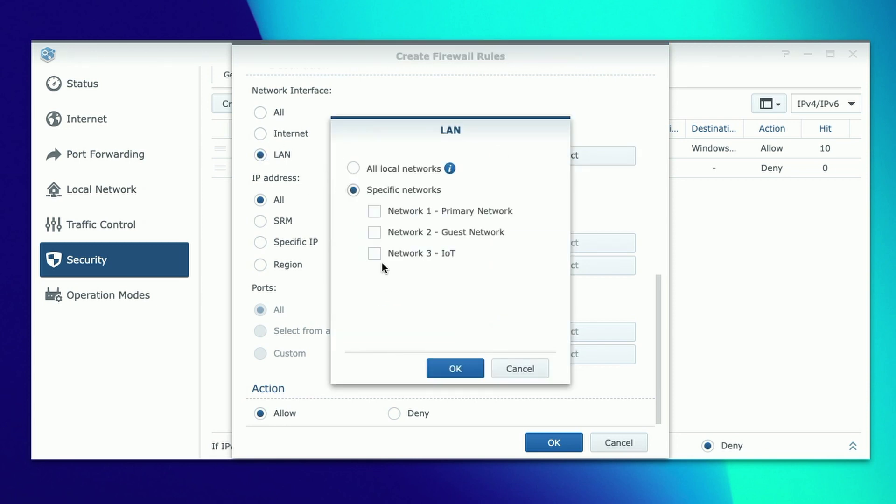
{"action": "left_click", "coordinate": [453, 368]}
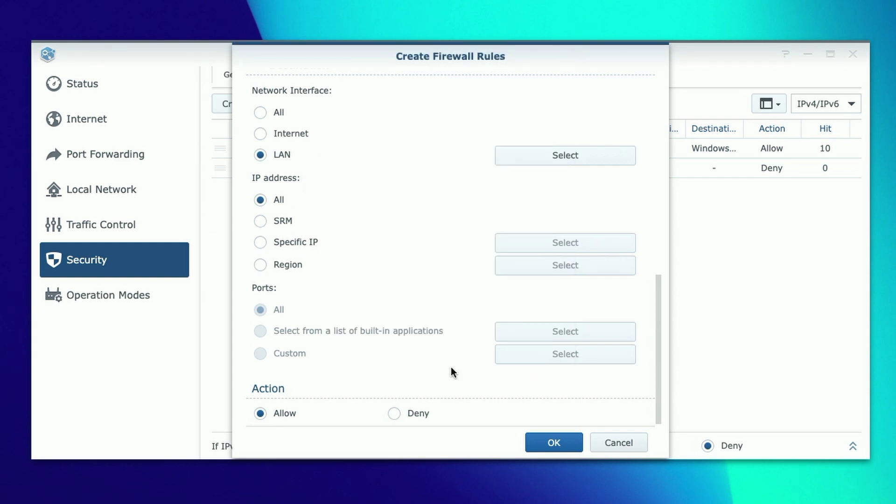
Set the second ping rule's action to Deny, confirm the rule, and save the firewall rules.
{"action": "left_click", "coordinate": [393, 413]}
{"action": "left_click", "coordinate": [547, 447]}
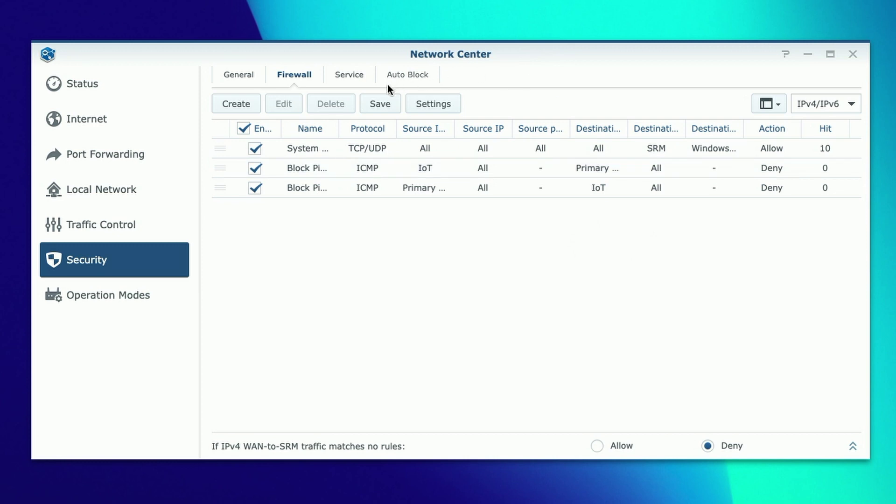
{"action": "left_click", "coordinate": [379, 105]}
Switch to Terminal, repeat the ping to 192.168.10.15 to test the saved firewall rules, and stop it.
{"action": "key", "text": "super+Tab"}
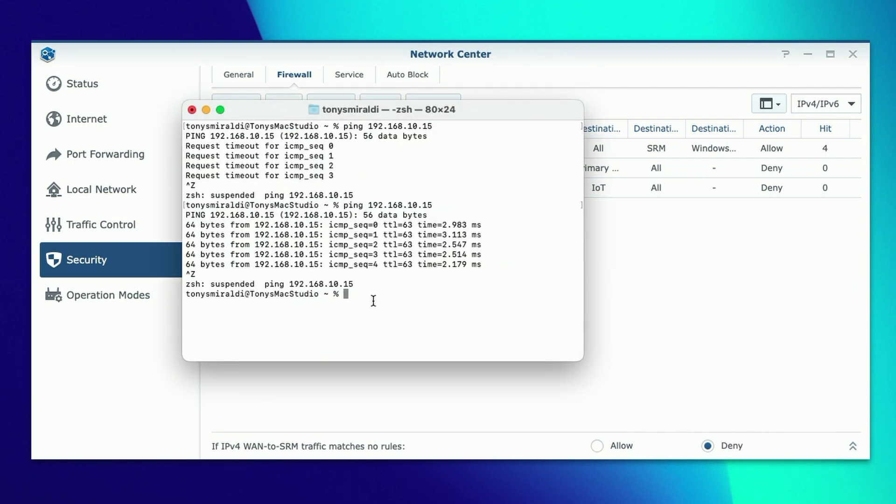
{"action": "key", "text": "Up"}
{"action": "key", "text": "Return"}
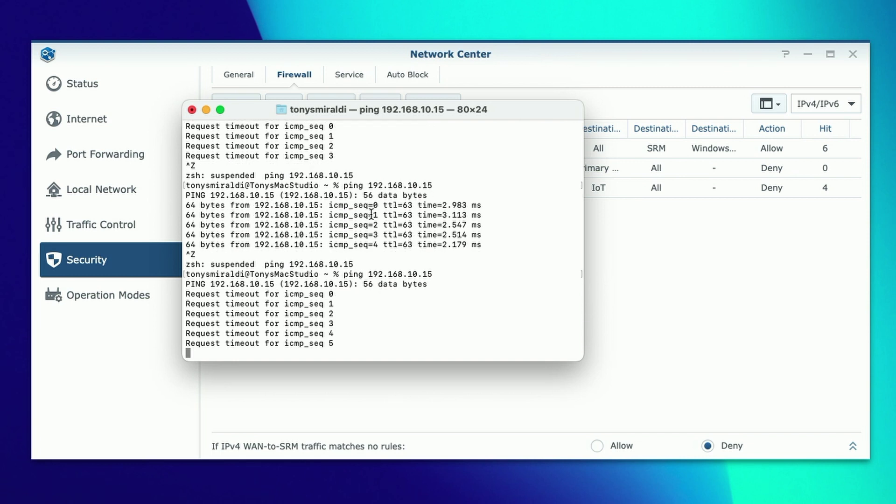
{"action": "key", "text": "ctrl+z"}
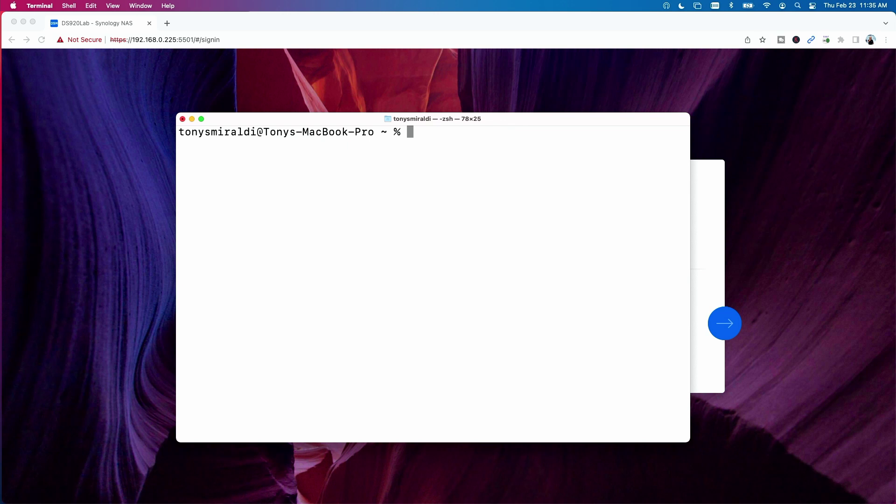
Clear the MacBook's Terminal and ping 192.168.0.225 to test access from the IoT network to the primary network.
{"action": "type", "text": "clear"}
{"action": "key", "text": "Return"}
{"action": "type", "text": "ping 192.168.0.225"}
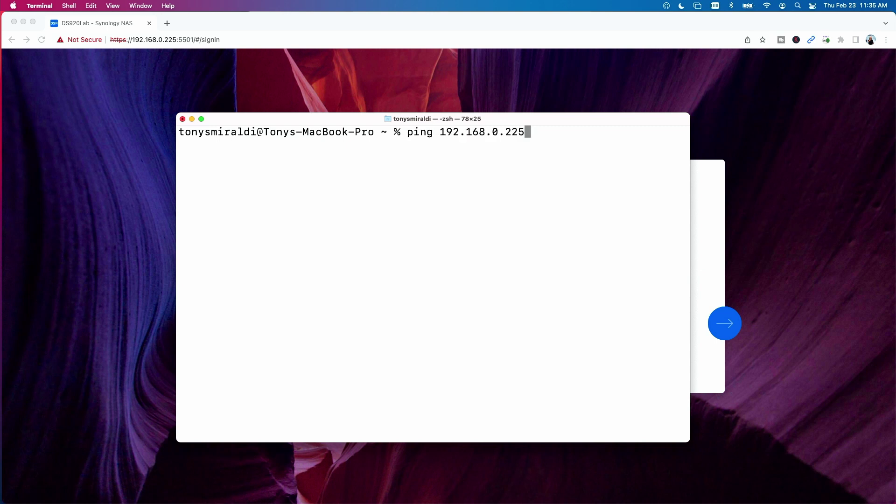
{"action": "key", "text": "Return"}
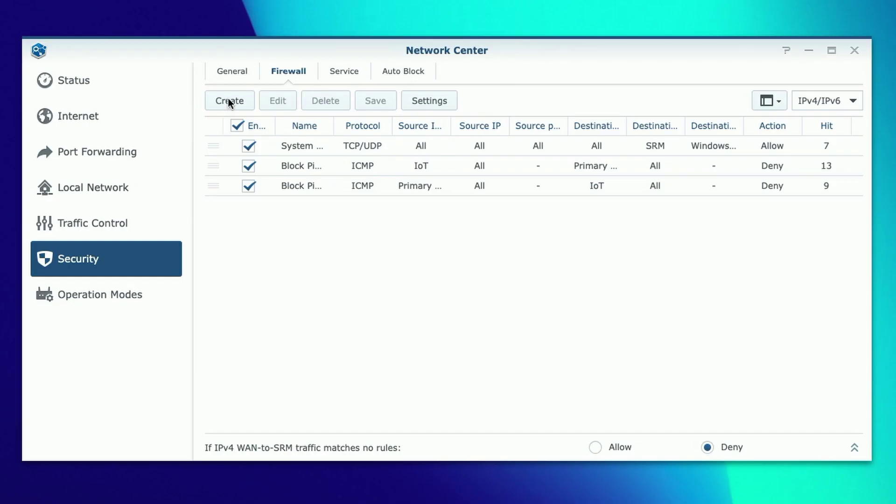
Create another firewall rule in Network Center and name it "Block Iot to Primary".
{"action": "left_click", "coordinate": [228, 99]}
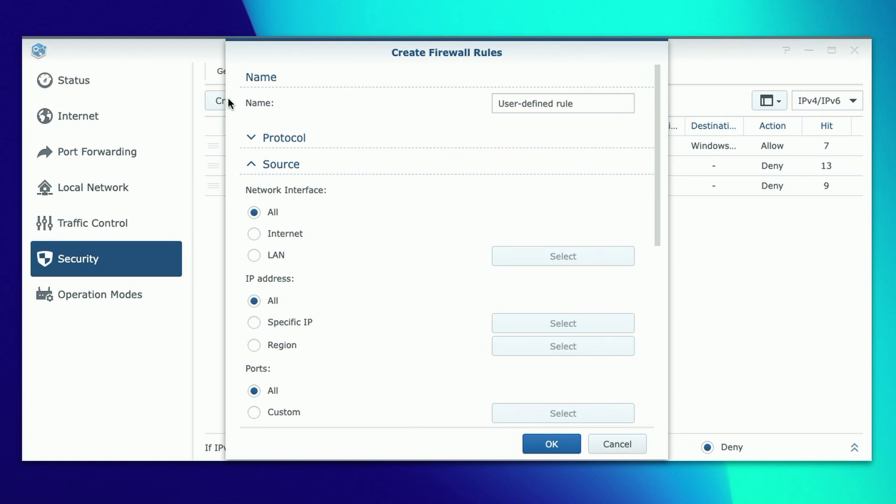
{"action": "left_click_drag", "start_coordinate": [578, 99], "coordinate": [404, 77]}
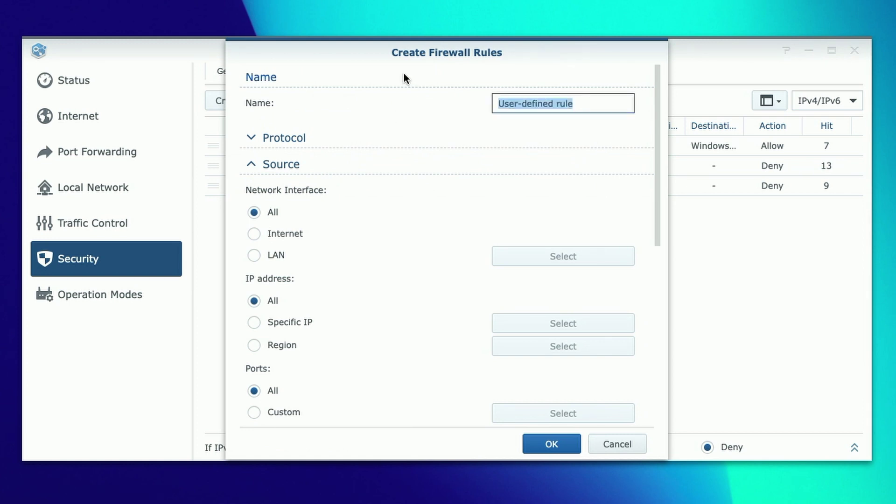
{"action": "type", "text": "Bl"}
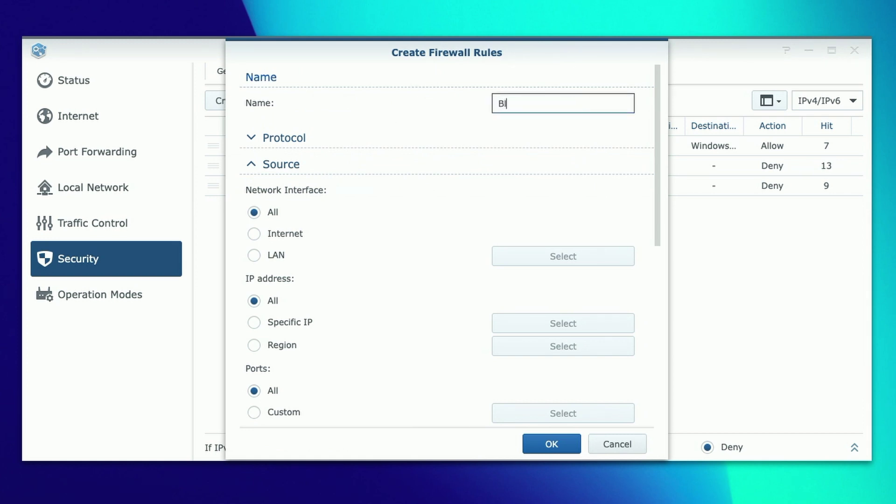
{"action": "type", "text": "ock Iot to Primary"}
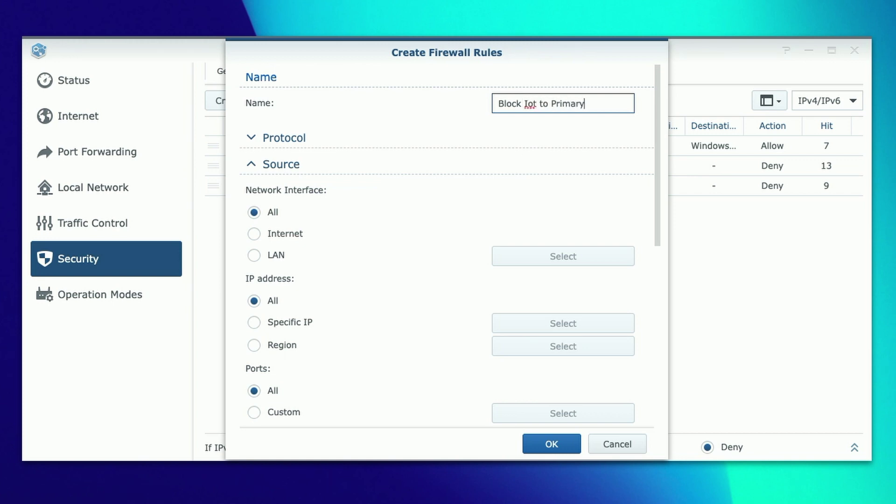
Keep the rule's protocol as TCP/UDP and restrict its source interface to the specific LAN network "Network 3 - IoT".
{"action": "left_click", "coordinate": [257, 139]}
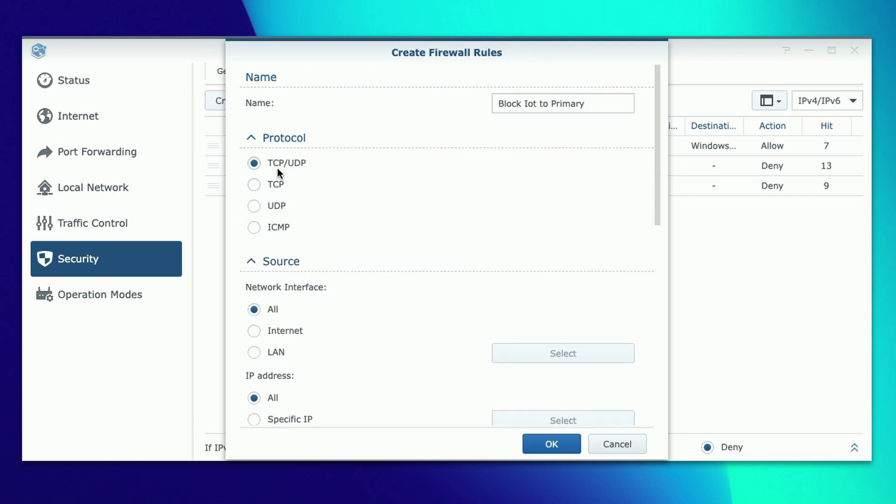
{"action": "scroll", "coordinate": [443, 221], "scroll_direction": "down", "scroll_amount": 5}
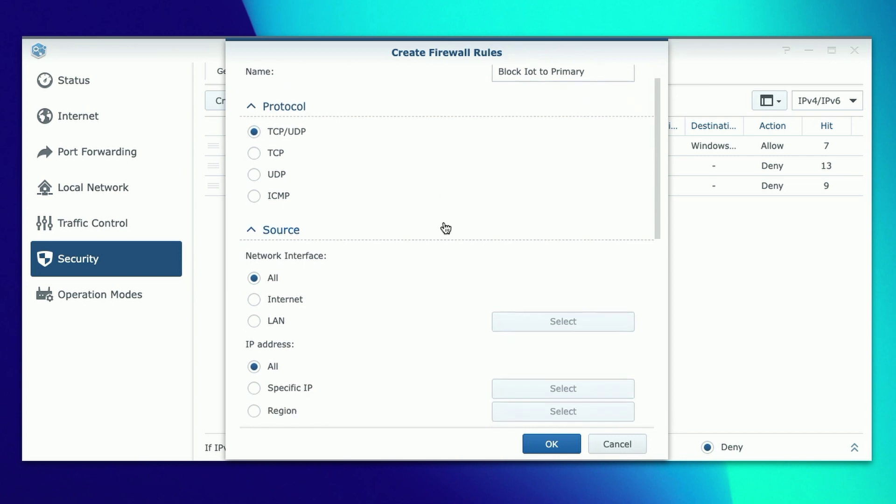
{"action": "scroll", "coordinate": [443, 221], "scroll_direction": "up", "scroll_amount": 1}
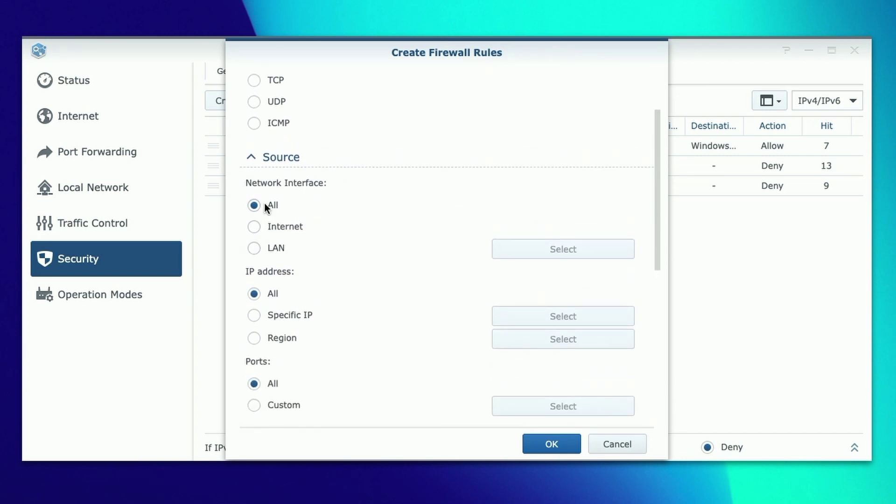
{"action": "left_click", "coordinate": [253, 248]}
{"action": "left_click", "coordinate": [558, 253]}
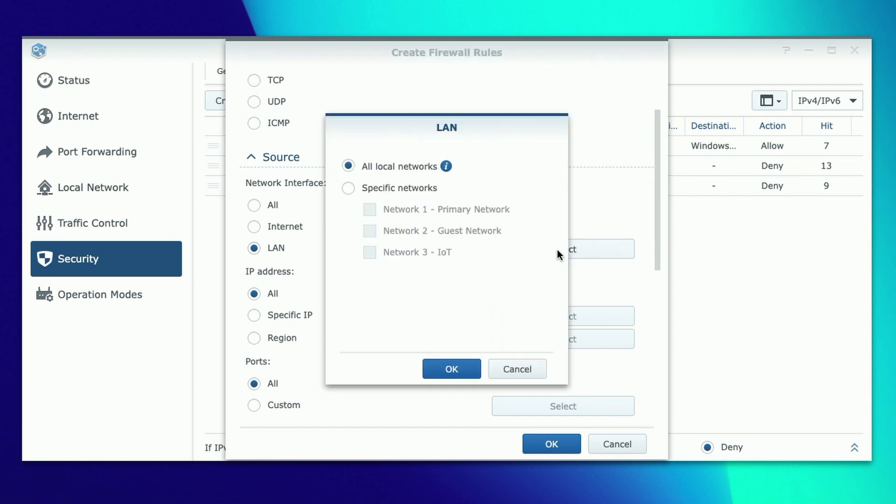
{"action": "left_click", "coordinate": [349, 188]}
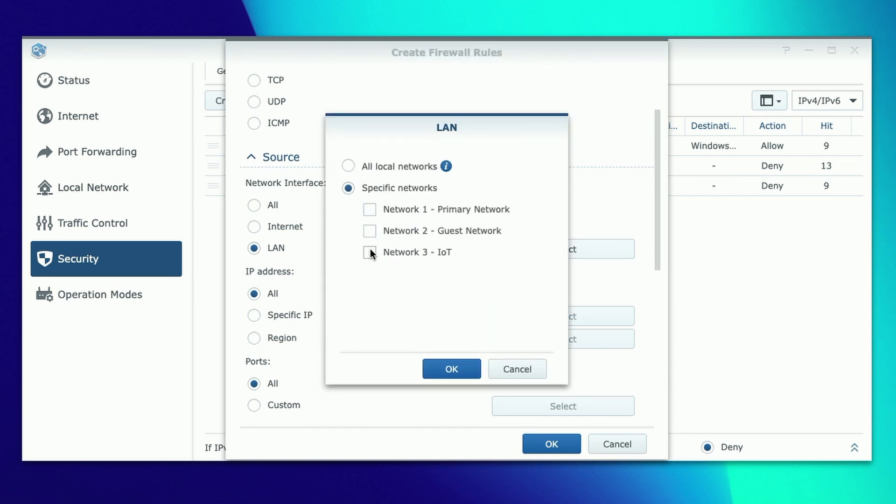
{"action": "left_click", "coordinate": [452, 371]}
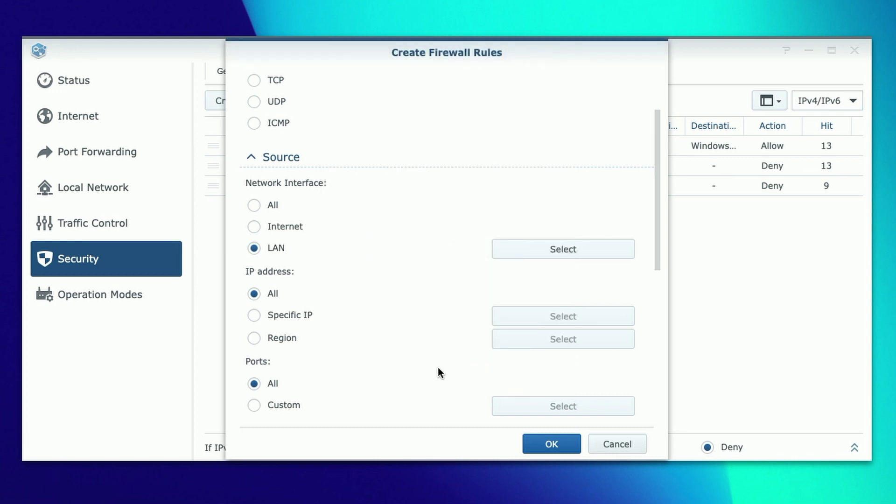
Restrict the rule's destination interface to the specific LAN network "Network 1 - Primary Network".
{"action": "scroll", "coordinate": [412, 345], "scroll_direction": "down", "scroll_amount": 6}
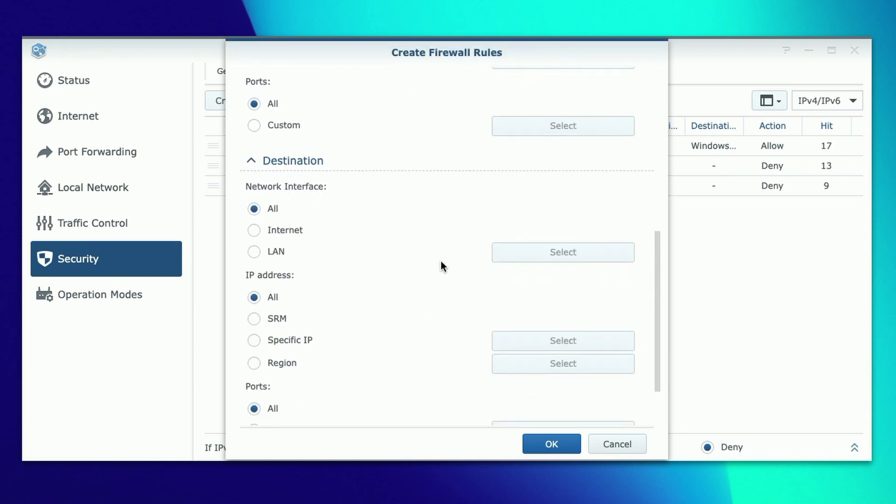
{"action": "left_click", "coordinate": [254, 251]}
{"action": "left_click", "coordinate": [572, 254]}
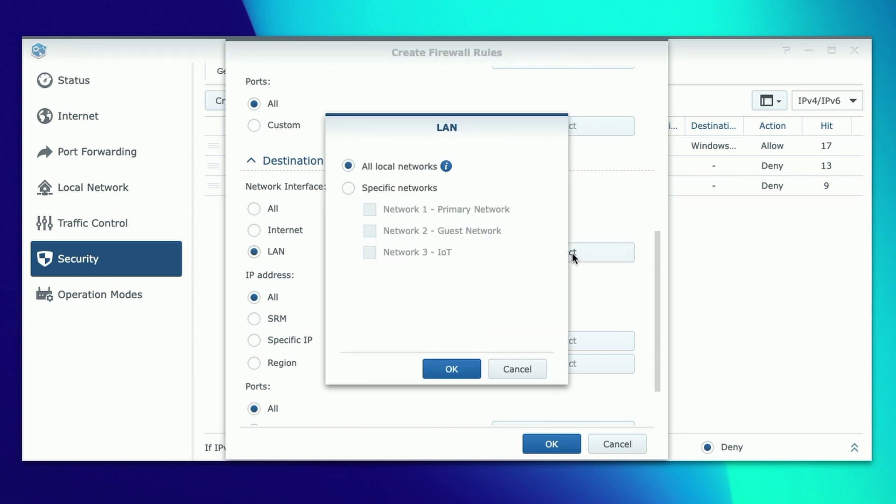
{"action": "left_click", "coordinate": [347, 188]}
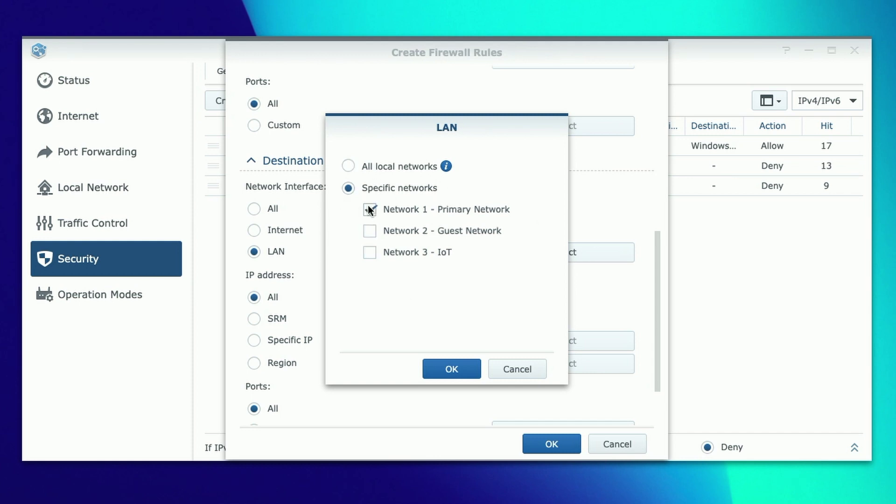
{"action": "left_click", "coordinate": [460, 371]}
Set the action of the "Block Iot to Primary" rule to Deny and add it to the firewall list.
{"action": "scroll", "coordinate": [409, 365], "scroll_direction": "down", "scroll_amount": 2}
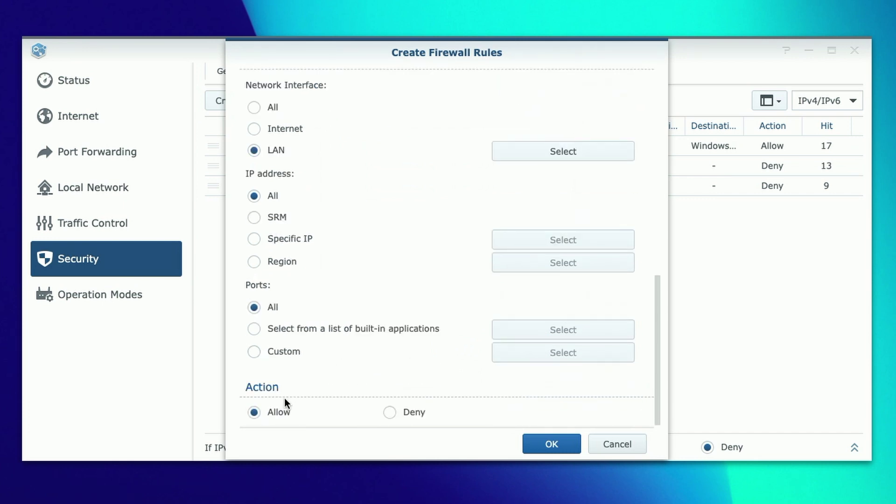
{"action": "left_click", "coordinate": [389, 411]}
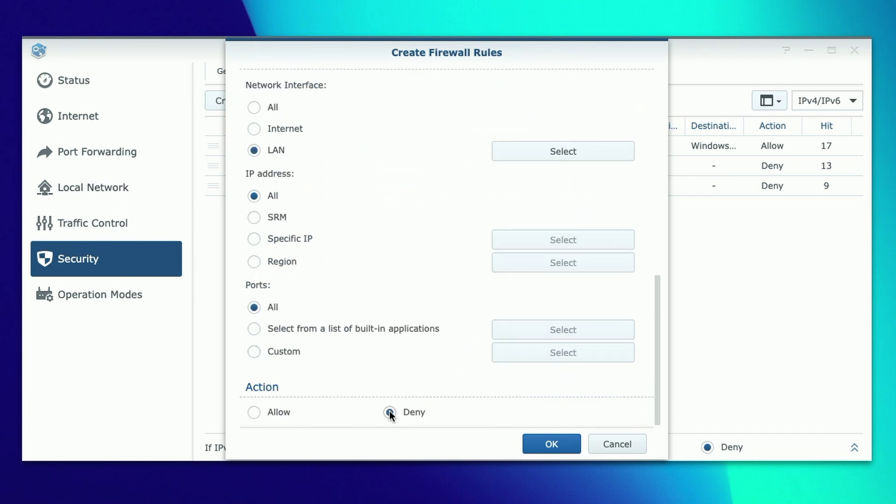
{"action": "left_click", "coordinate": [551, 444]}
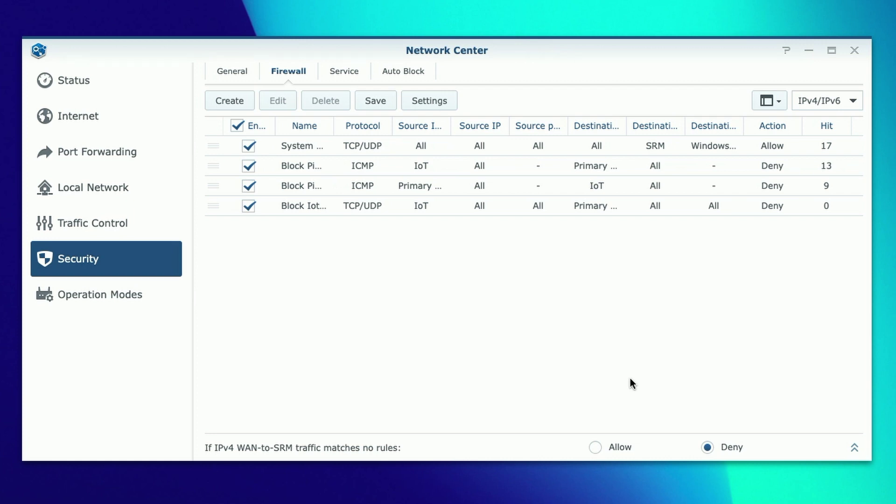
Create another firewall rule named "Block Primary to Iot", keeping its protocol as TCP/UDP.
{"action": "left_click", "coordinate": [231, 104]}
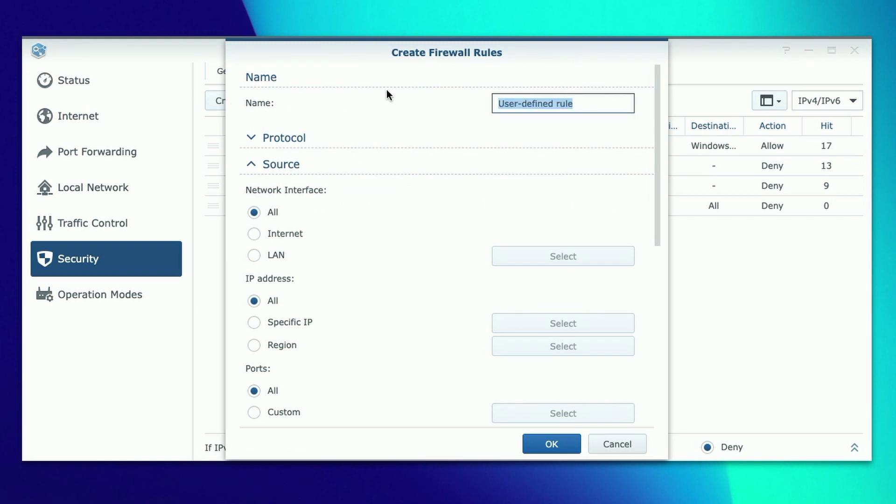
{"action": "type", "text": "Bloc"}
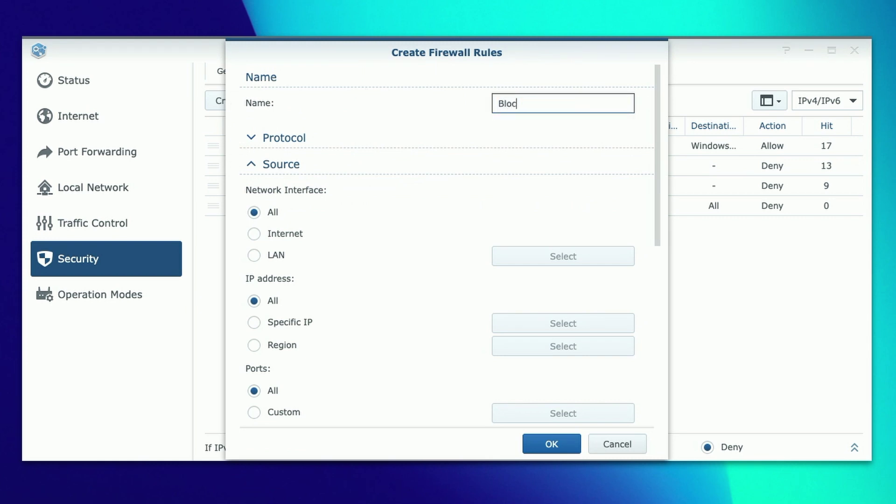
{"action": "type", "text": "k Primary to Iot"}
{"action": "left_click", "coordinate": [253, 142]}
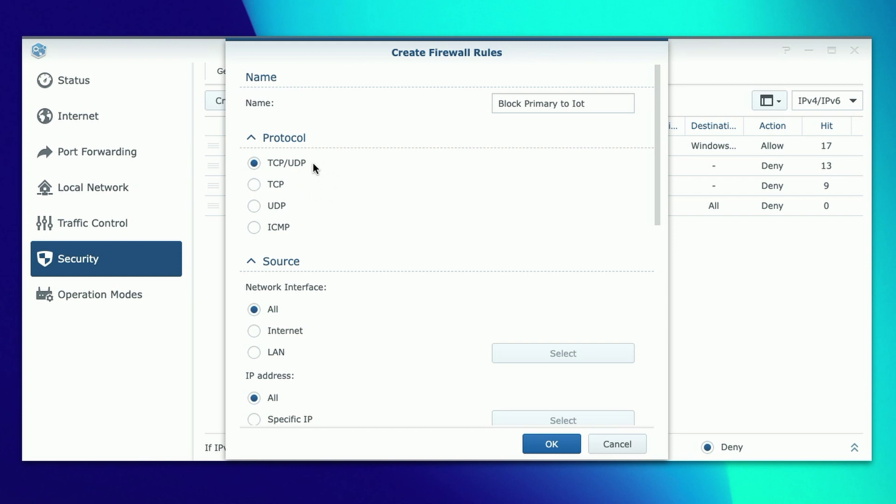
Restrict the source interface of the "Block Primary to Iot" rule to the specific LAN network "Network 1 - Primary Network".
{"action": "scroll", "coordinate": [438, 291], "scroll_direction": "down", "scroll_amount": 3}
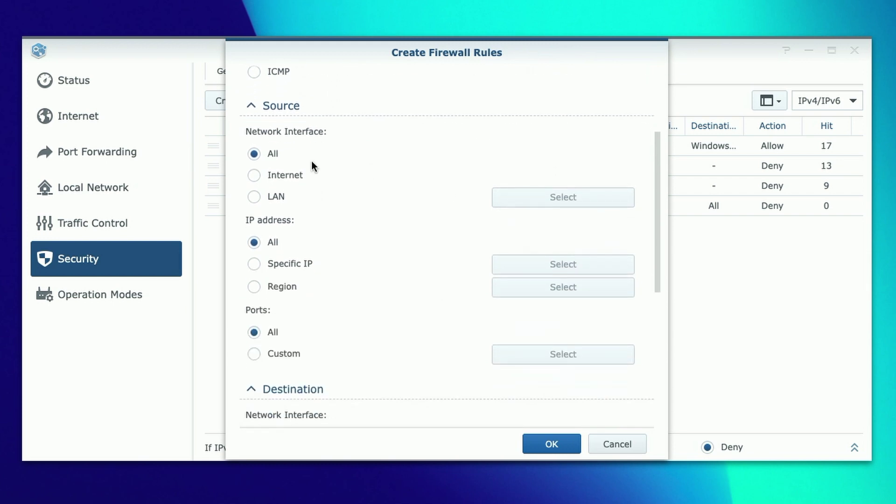
{"action": "left_click", "coordinate": [254, 196]}
{"action": "left_click", "coordinate": [568, 199]}
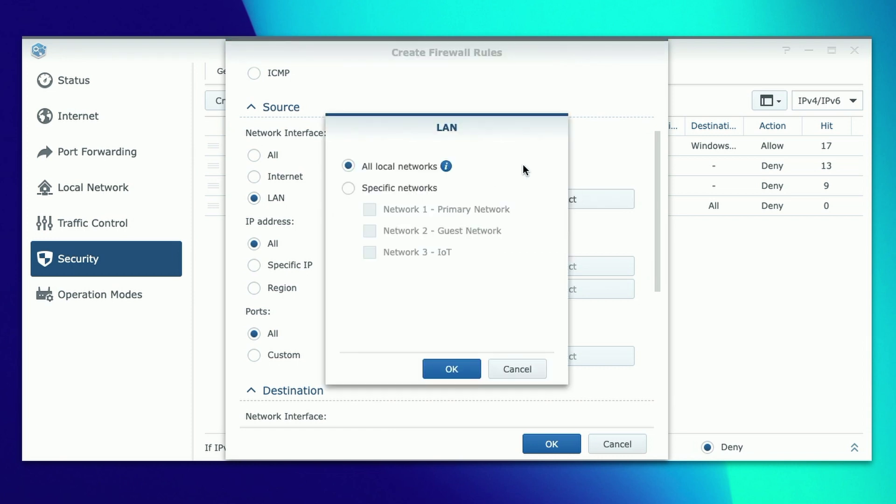
{"action": "left_click", "coordinate": [355, 188]}
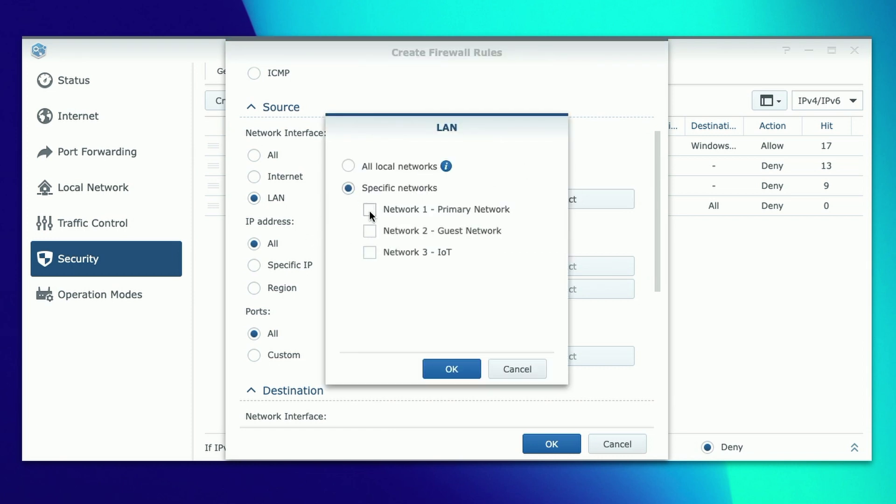
{"action": "left_click", "coordinate": [462, 370]}
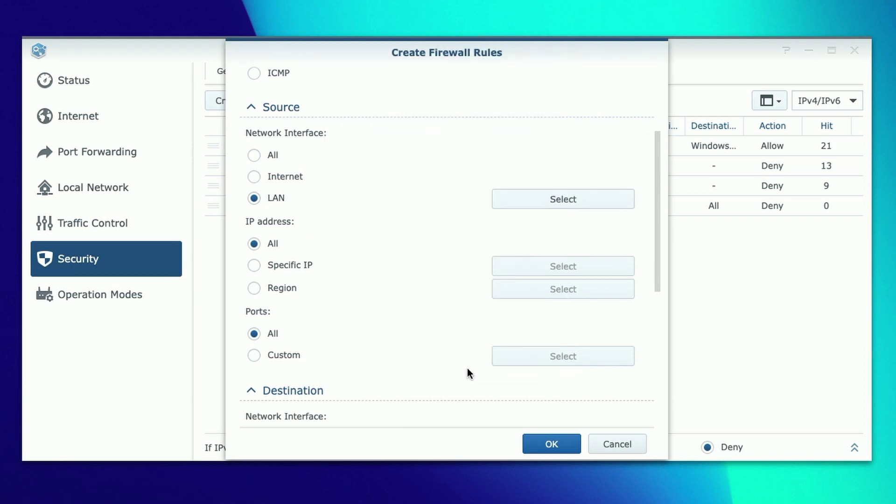
Restrict the destination interface of the "Block Primary to Iot" rule to the specific LAN network "Network 3 - IoT".
{"action": "scroll", "coordinate": [411, 271], "scroll_direction": "down", "scroll_amount": 6}
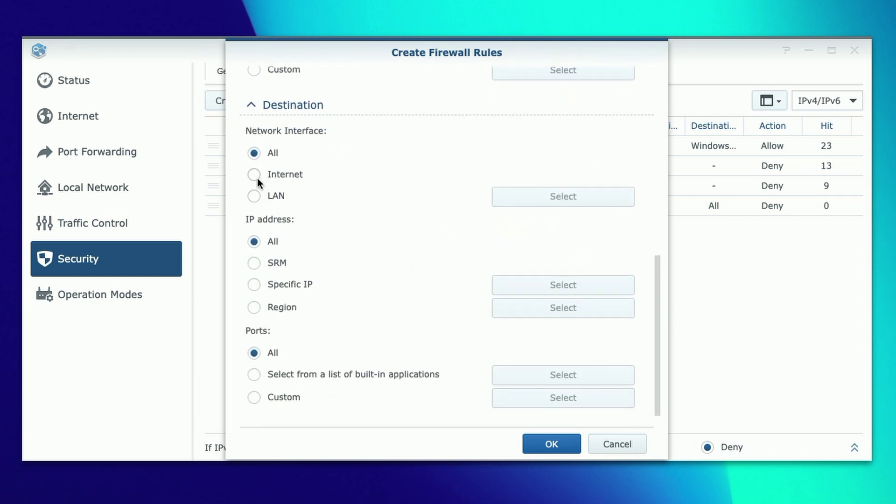
{"action": "left_click", "coordinate": [253, 196]}
{"action": "left_click", "coordinate": [564, 201]}
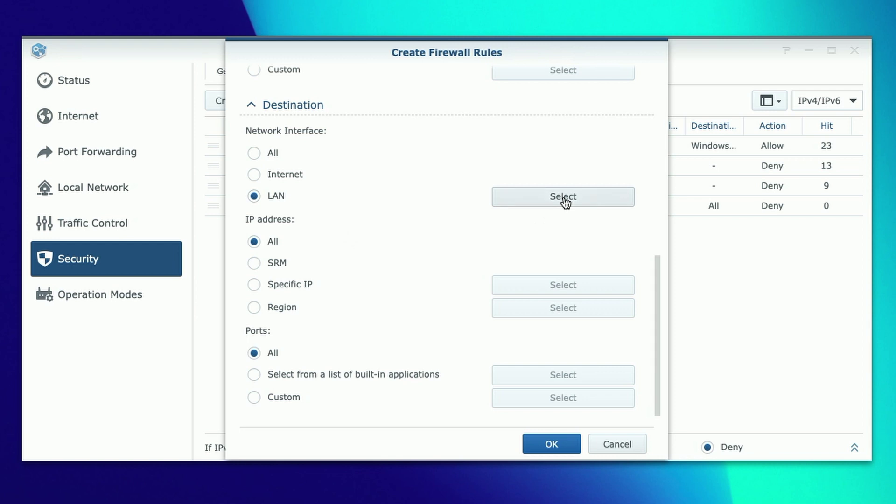
{"action": "left_click", "coordinate": [347, 188]}
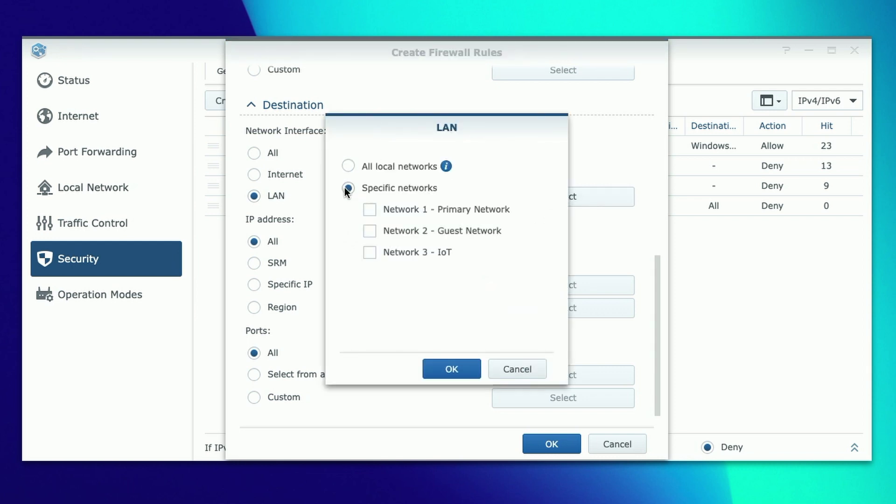
{"action": "left_click", "coordinate": [370, 254]}
{"action": "left_click", "coordinate": [448, 369]}
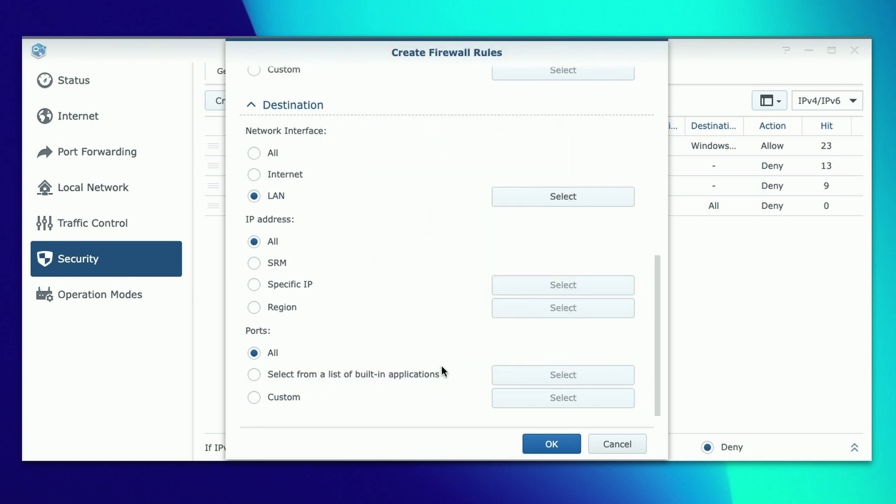
Set the "Block Primary to Iot" rule's action to Deny, add it to the list, and save the firewall rules.
{"action": "scroll", "coordinate": [442, 371], "scroll_direction": "down", "scroll_amount": 2}
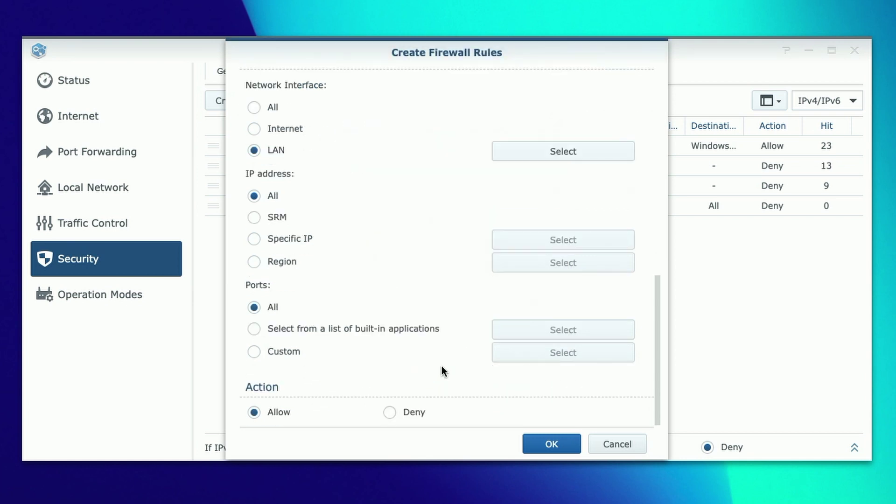
{"action": "left_click", "coordinate": [389, 412]}
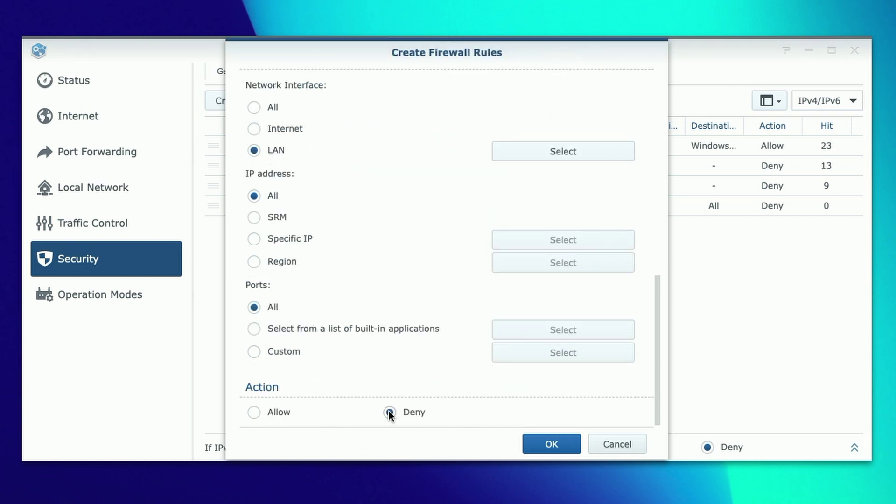
{"action": "left_click", "coordinate": [551, 445]}
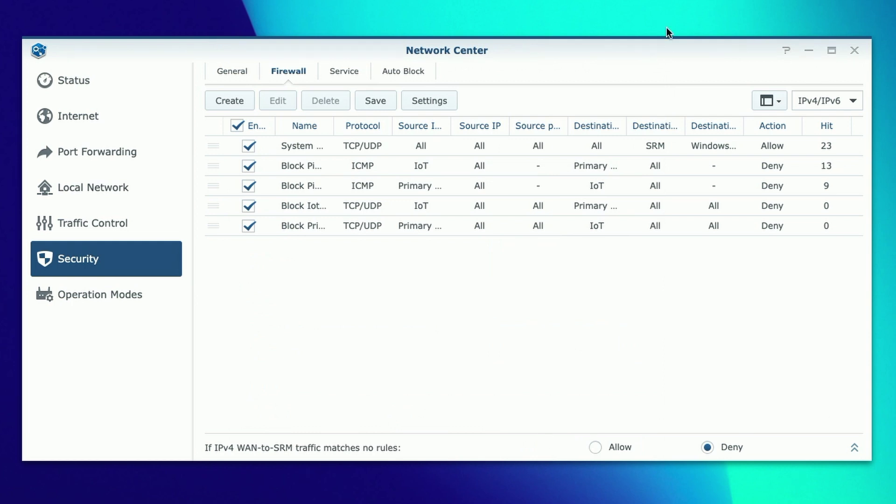
{"action": "left_click", "coordinate": [377, 100]}
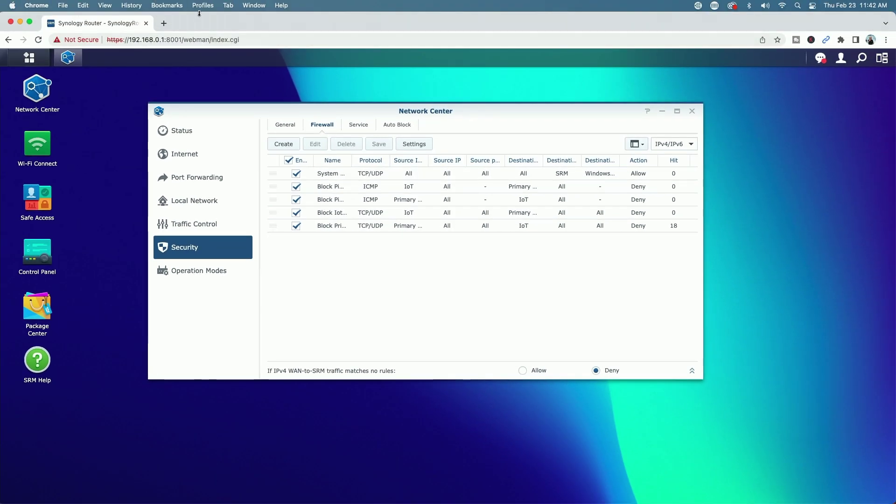
{"action": "left_click", "coordinate": [163, 22]}
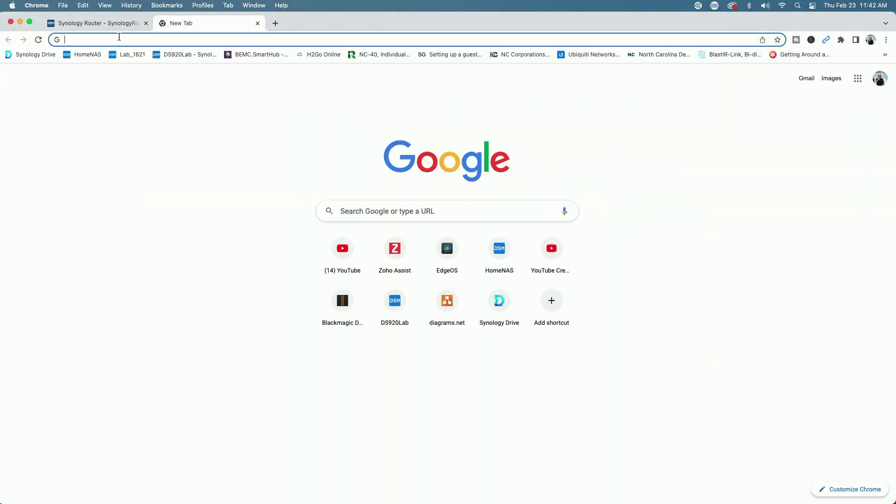
{"action": "left_click", "coordinate": [92, 39]}
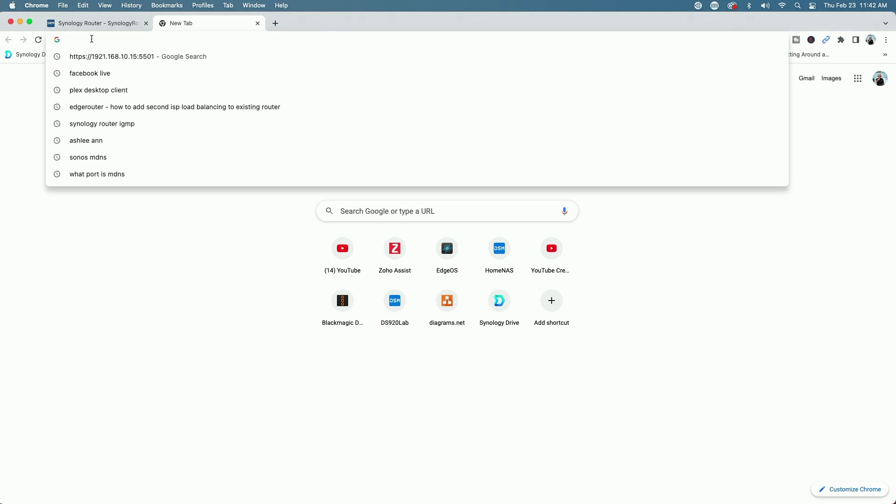
{"action": "type", "text": "https://192.168."}
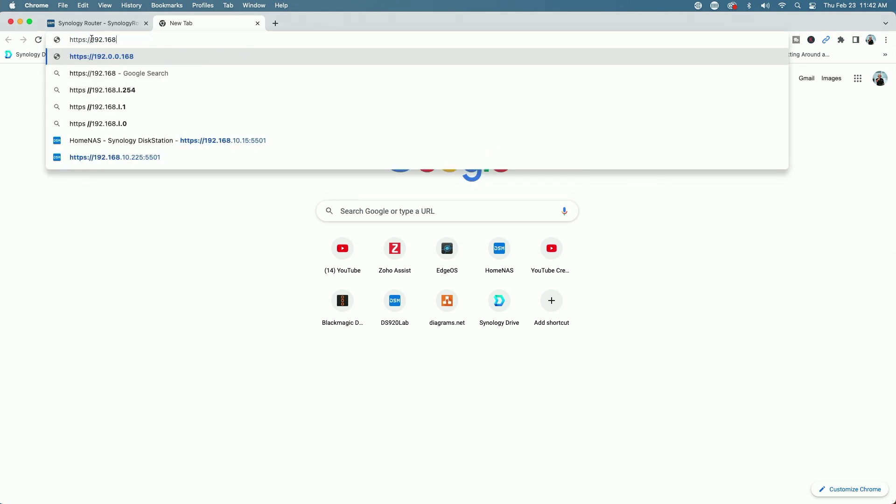
{"action": "type", "text": "10.15"}
{"action": "key", "text": "Return"}
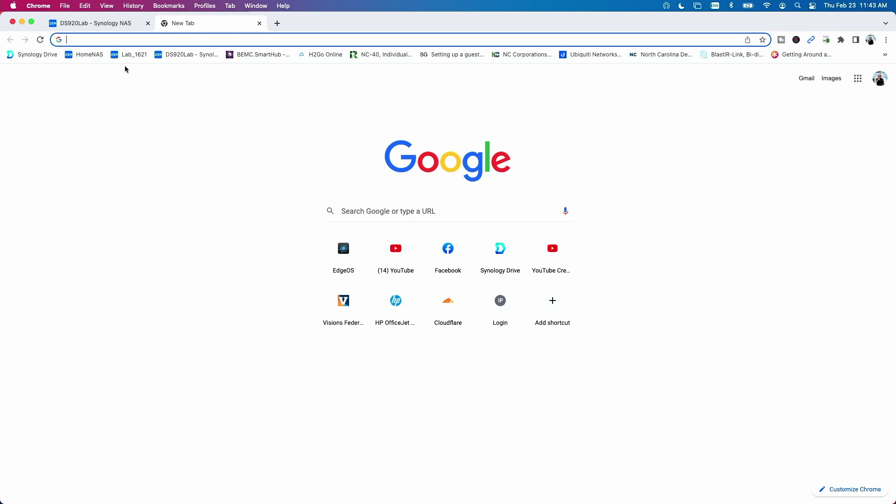
{"action": "left_click", "coordinate": [106, 40]}
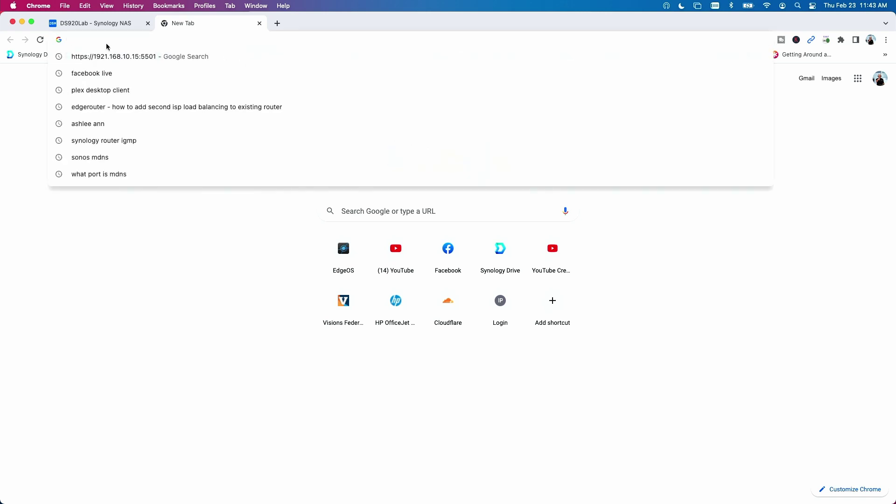
{"action": "type", "text": "http"}
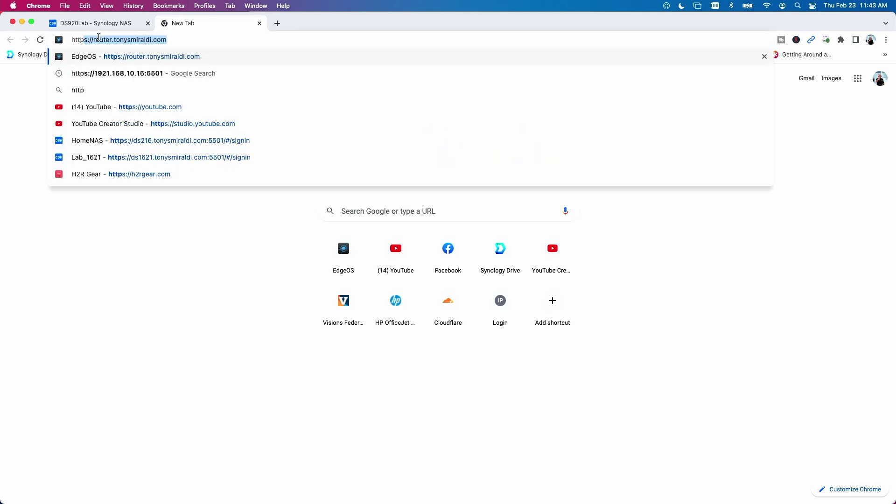
{"action": "type", "text": "s://192.168.0.225:5501"}
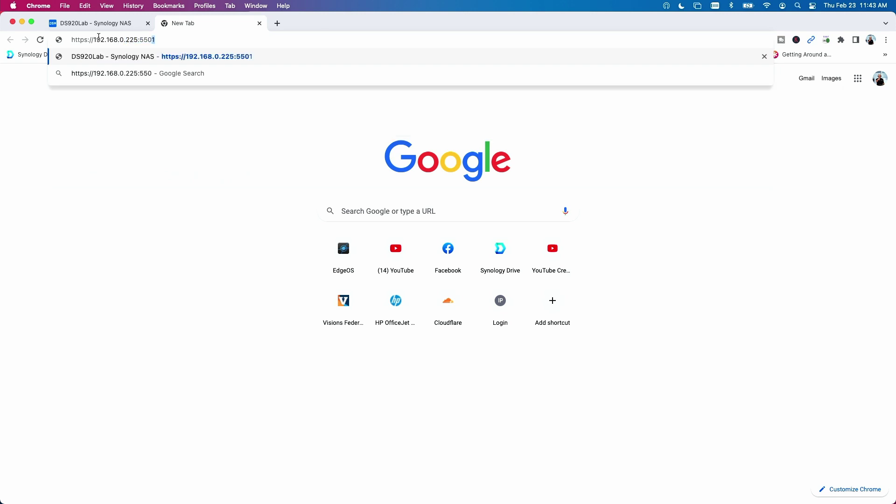
{"action": "key", "text": "Return"}
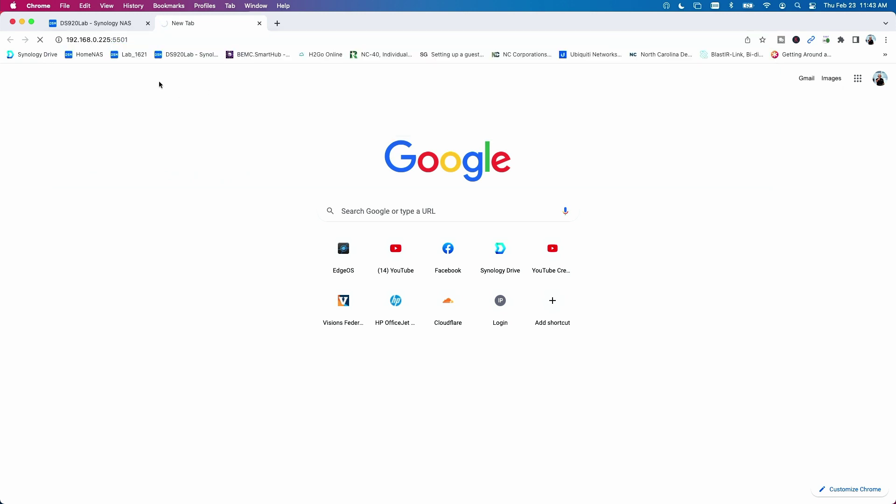
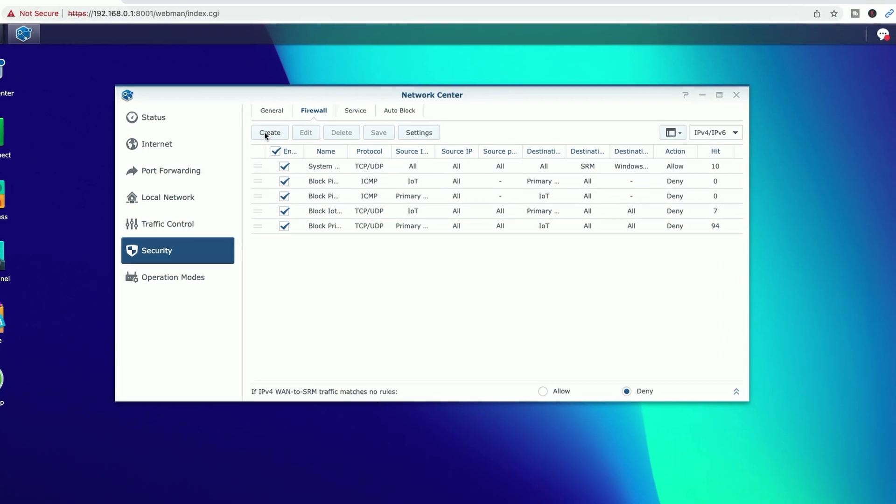
Create a firewall rule in Network Center named "Allow Mac To IoT" and expand its protocol options.
{"action": "left_click", "coordinate": [263, 132]}
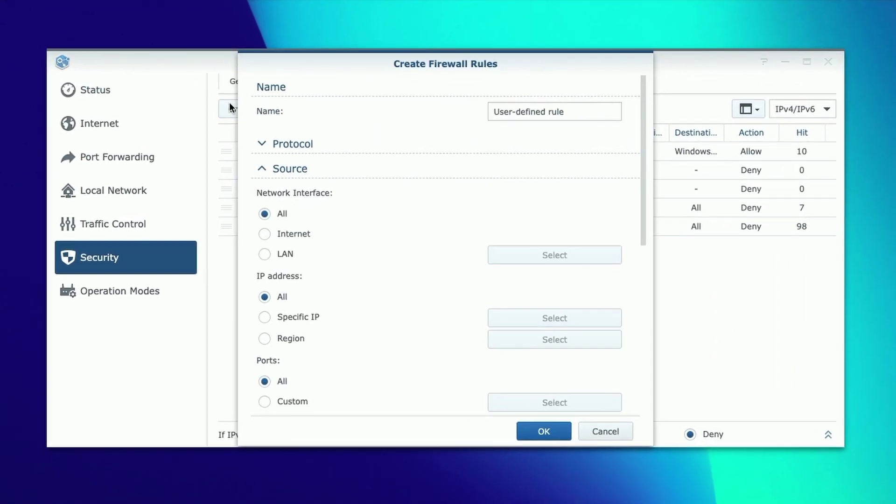
{"action": "left_click_drag", "start_coordinate": [573, 111], "coordinate": [452, 103]}
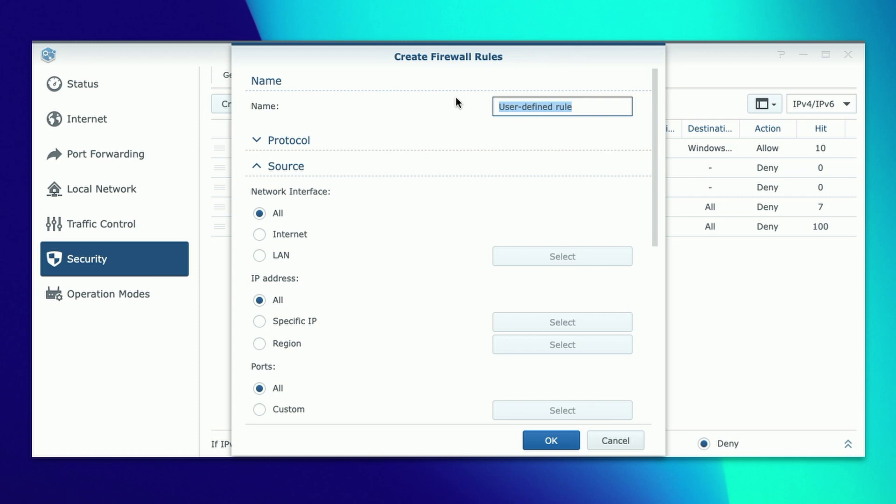
{"action": "type", "text": "Allow Ma"}
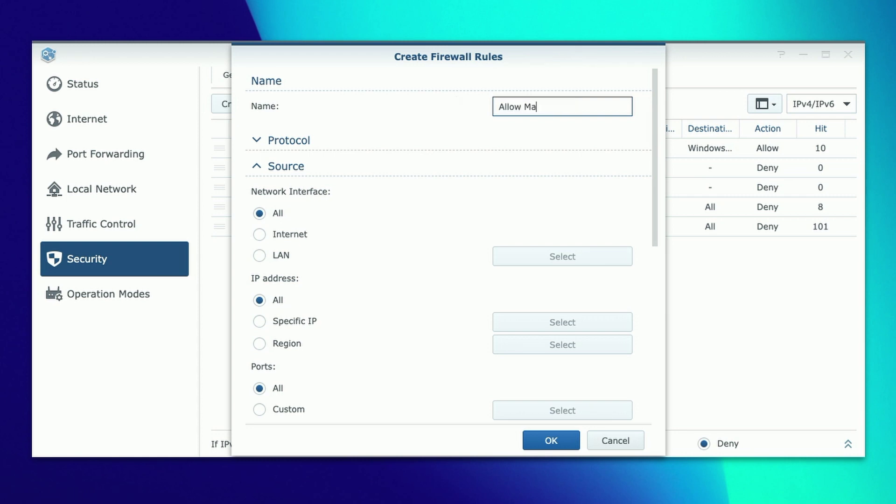
{"action": "type", "text": "c To IoT"}
{"action": "left_click", "coordinate": [279, 143]}
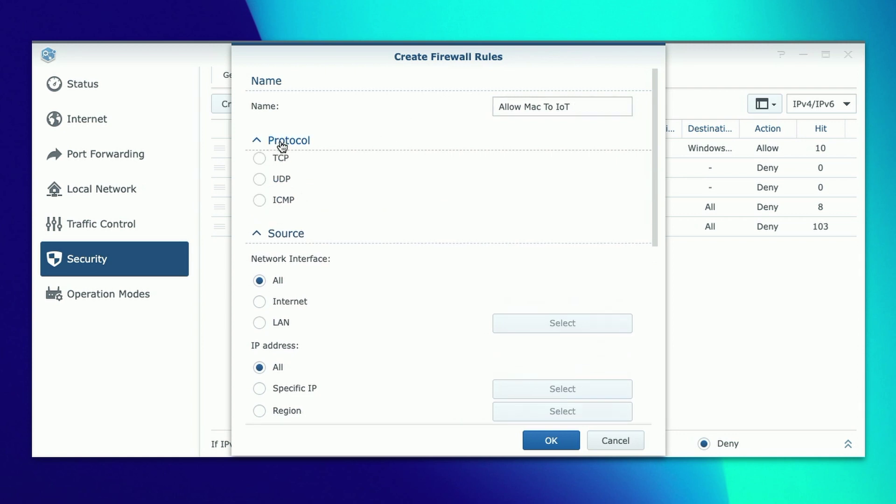
{"action": "scroll", "coordinate": [374, 200], "scroll_direction": "down", "scroll_amount": 4}
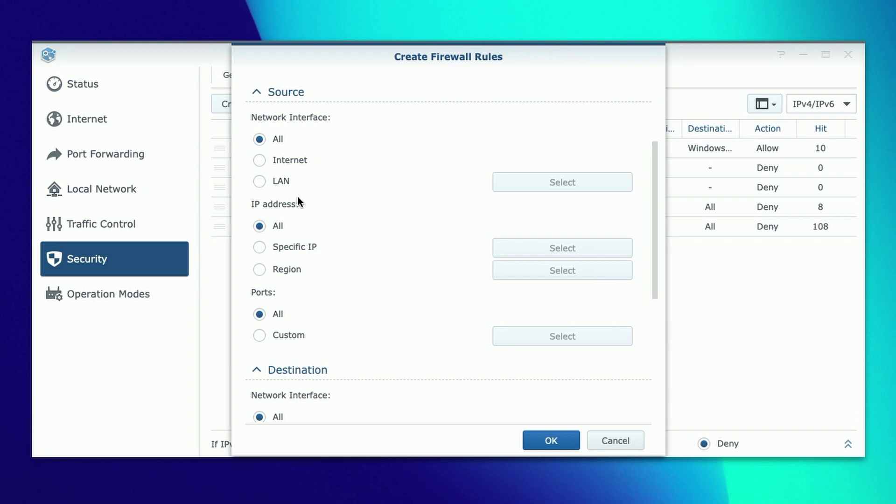
Restrict the rule's source interface to the LAN's Network 1 - Primary Network.
{"action": "left_click", "coordinate": [260, 181]}
{"action": "left_click", "coordinate": [554, 182]}
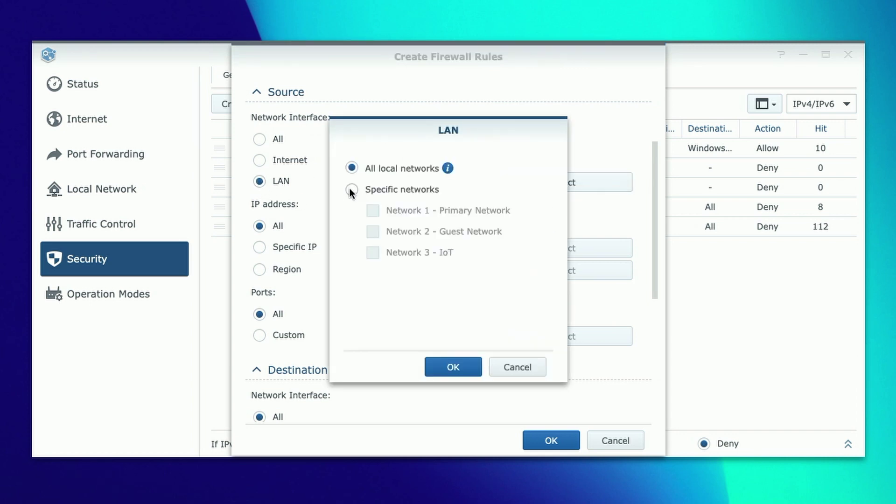
{"action": "left_click", "coordinate": [352, 189]}
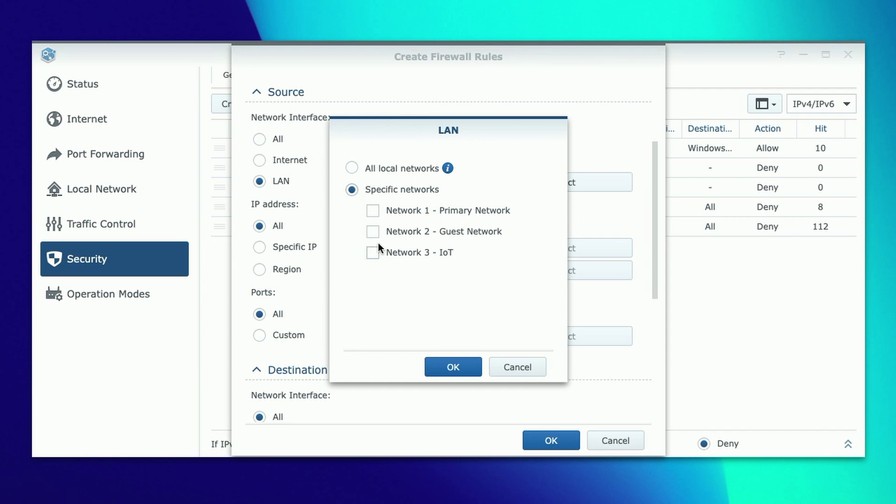
{"action": "left_click", "coordinate": [456, 374]}
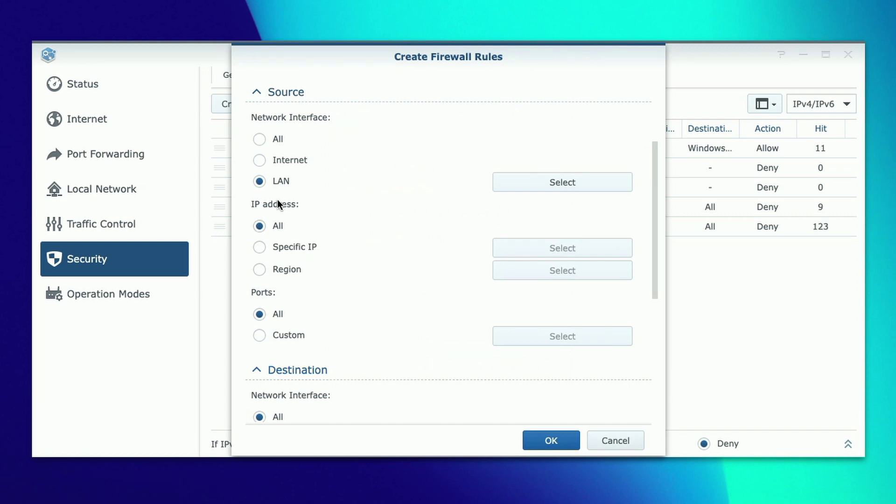
Set the rule's source to the specific single-host IP address 192.168.0.163.
{"action": "left_click", "coordinate": [260, 246]}
{"action": "left_click", "coordinate": [560, 250]}
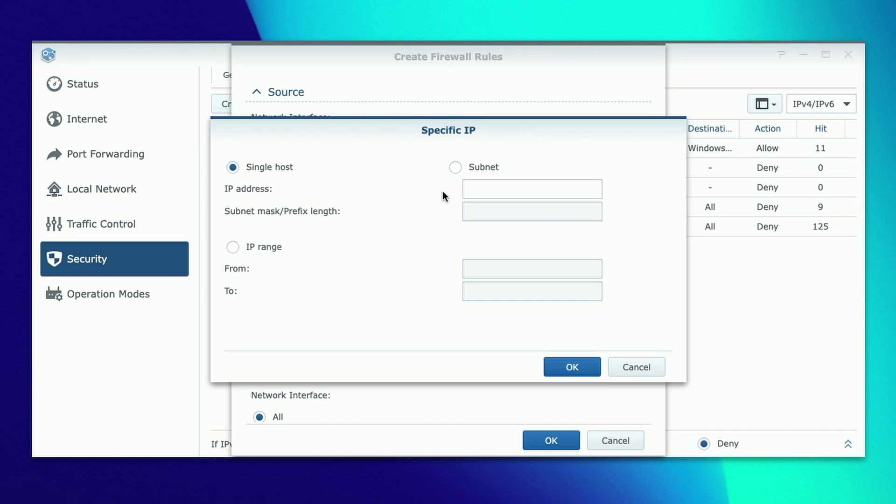
{"action": "left_click", "coordinate": [488, 188]}
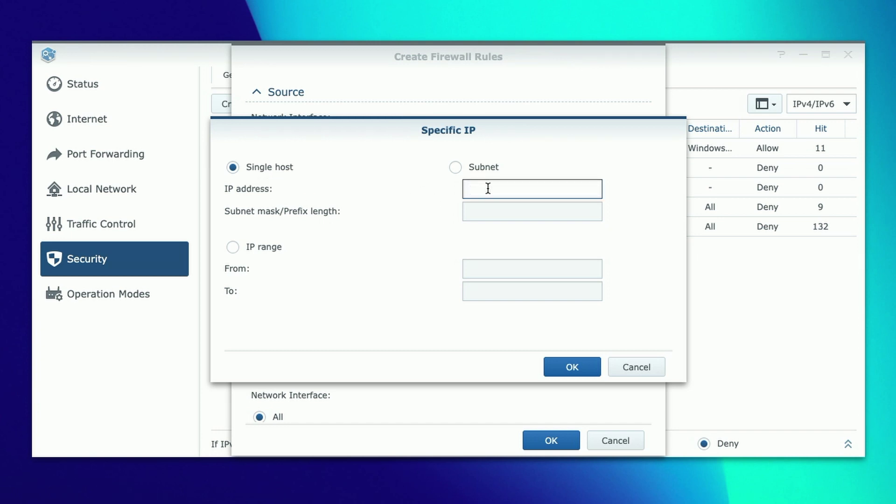
{"action": "type", "text": "192.168.0.163"}
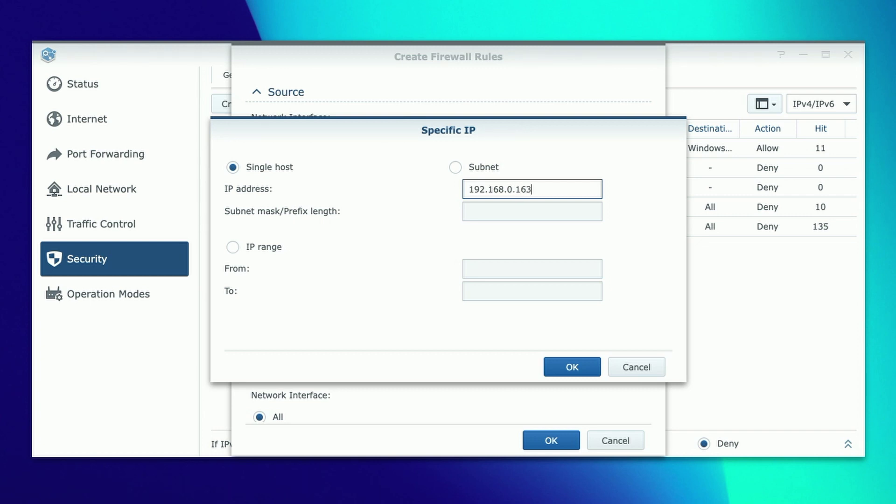
{"action": "left_click", "coordinate": [567, 372]}
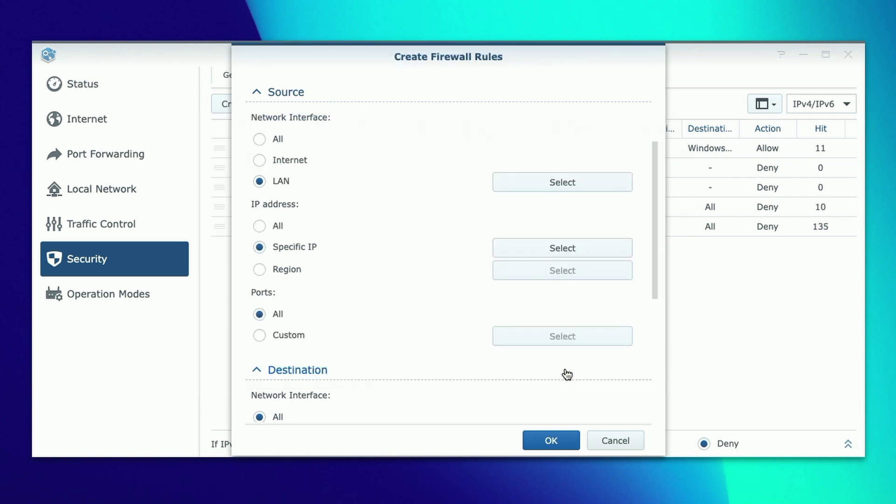
Restrict the rule's destination interface to the LAN's Network 3 - IoT.
{"action": "scroll", "coordinate": [395, 237], "scroll_direction": "down", "scroll_amount": 6}
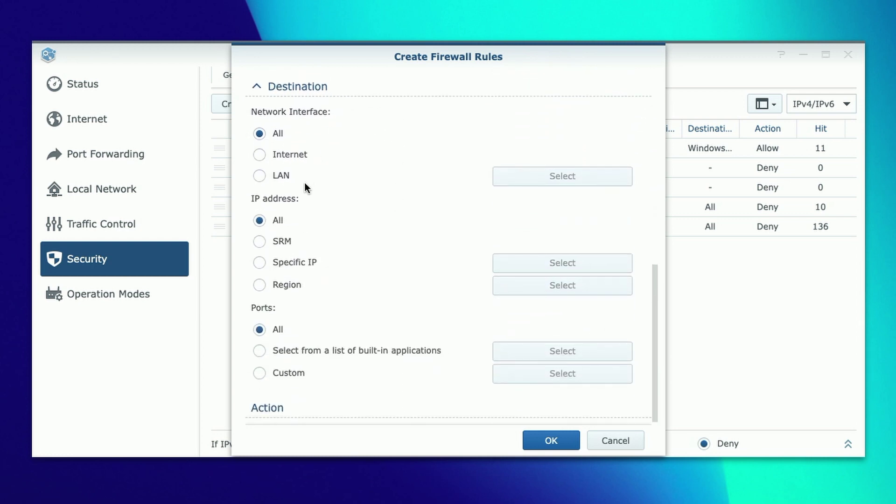
{"action": "left_click", "coordinate": [262, 177]}
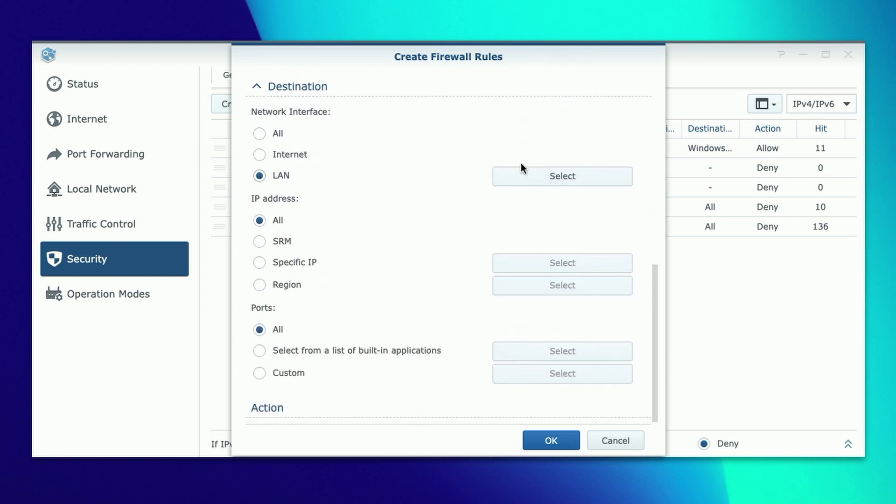
{"action": "left_click", "coordinate": [564, 176]}
{"action": "left_click", "coordinate": [354, 187]}
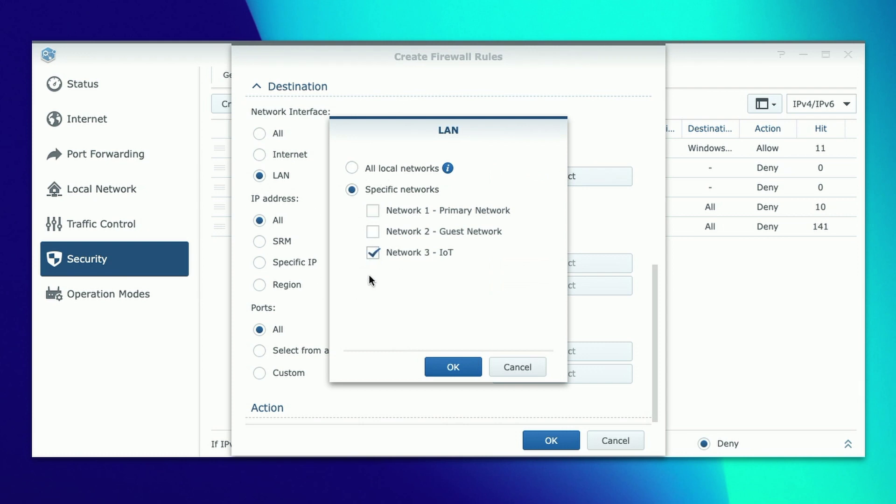
{"action": "left_click", "coordinate": [453, 367]}
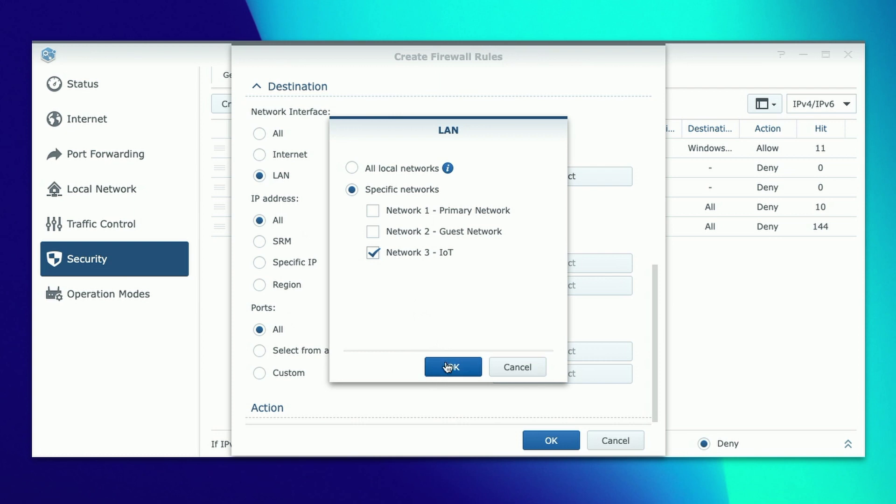
Add the rule with the Allow action, move it above all the block rules, and save the firewall rules.
{"action": "scroll", "coordinate": [386, 339], "scroll_direction": "down", "scroll_amount": 1}
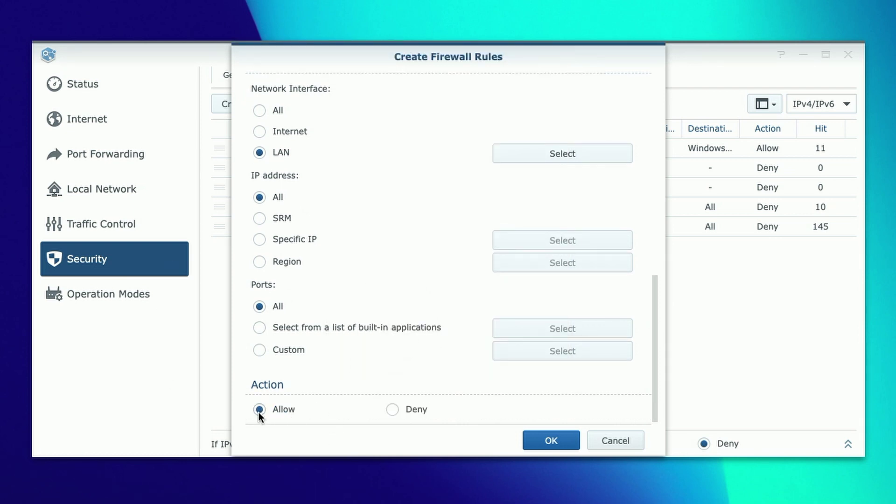
{"action": "left_click", "coordinate": [551, 441]}
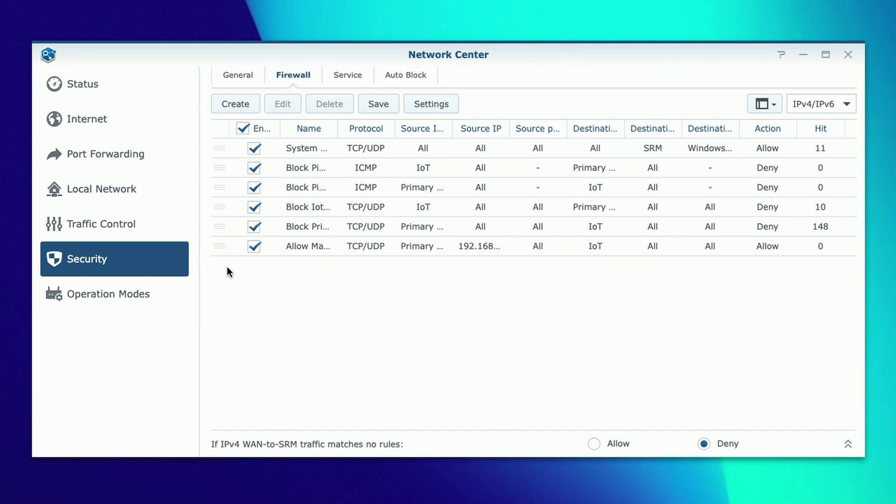
{"action": "left_click_drag", "start_coordinate": [220, 247], "coordinate": [219, 163]}
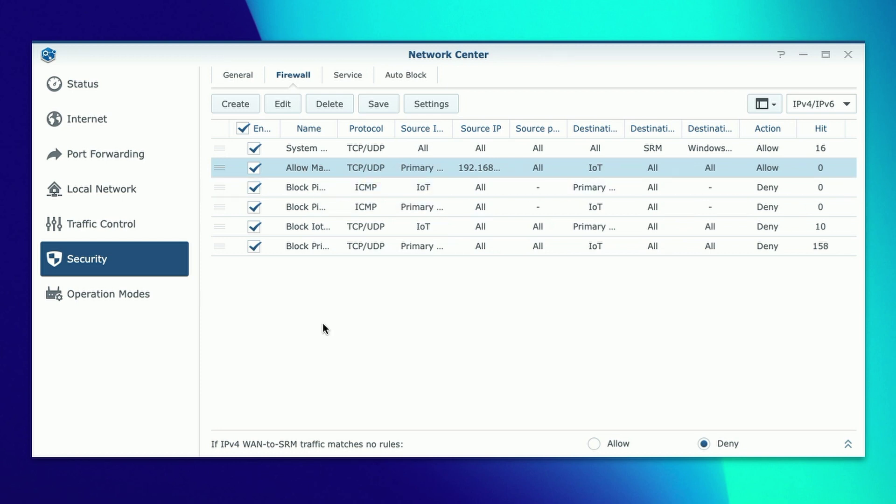
{"action": "left_click", "coordinate": [376, 106]}
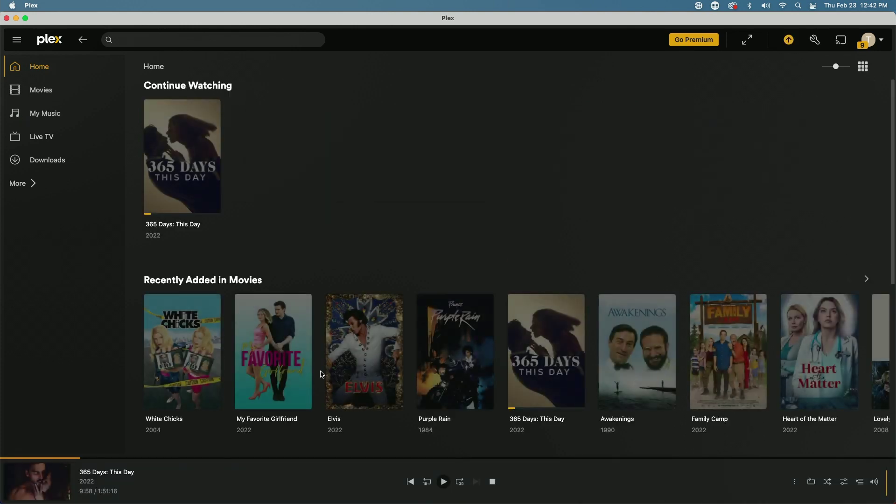
Switch to Plex and open the My Music and Movies libraries to test the Mac's access to the IoT network.
{"action": "left_click", "coordinate": [42, 119]}
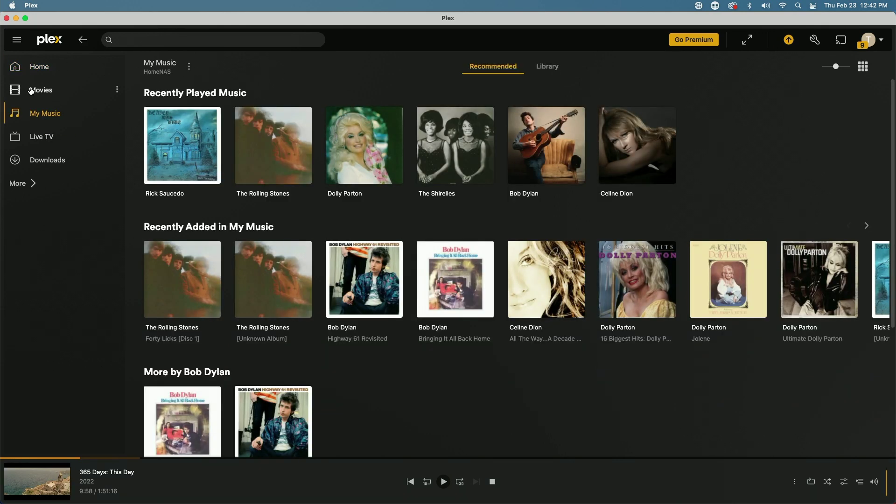
{"action": "left_click", "coordinate": [31, 91]}
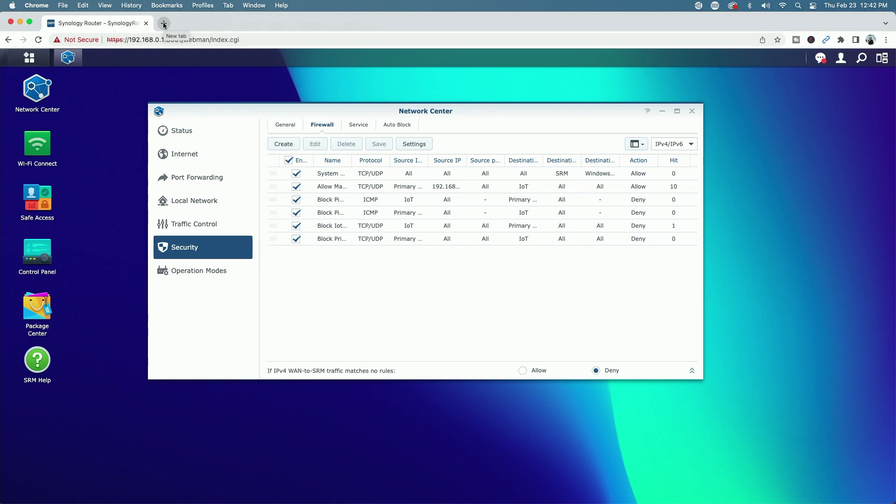
{"action": "left_click", "coordinate": [164, 24]}
{"action": "left_click", "coordinate": [113, 40]}
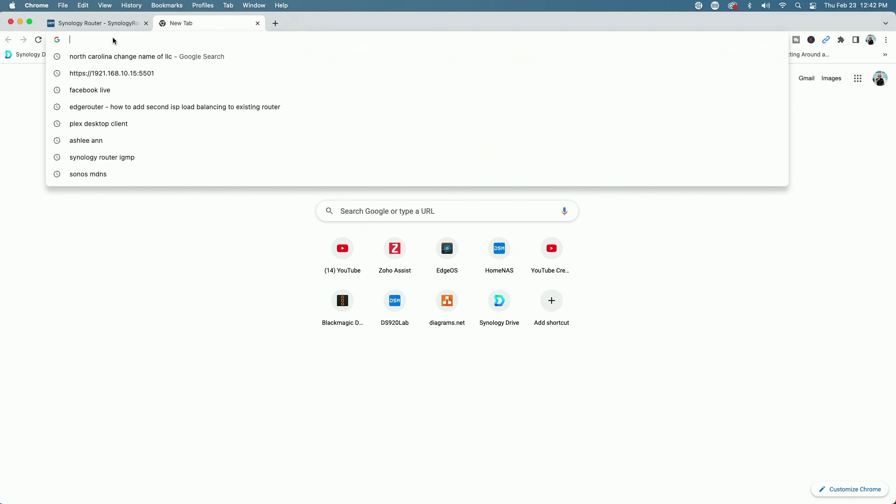
{"action": "type", "text": "https://192.168.10"}
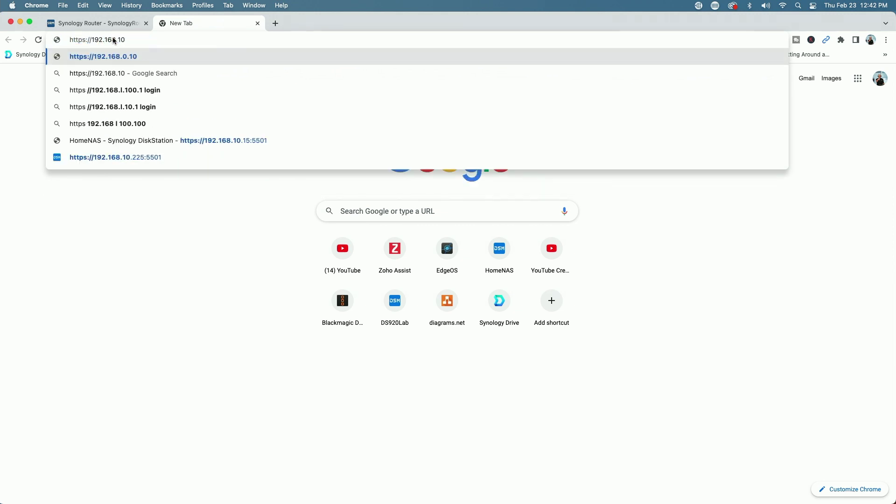
{"action": "type", "text": ".15"}
{"action": "key", "text": "Return"}
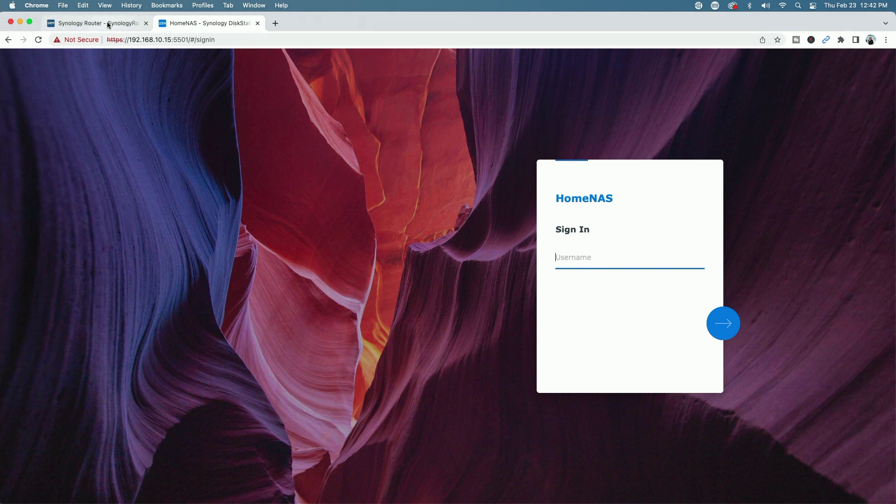
Return to the router page, edit the "Allow Mac To IoT" firewall rule, and rename it "Allow Mac To Plex".
{"action": "left_click", "coordinate": [108, 24]}
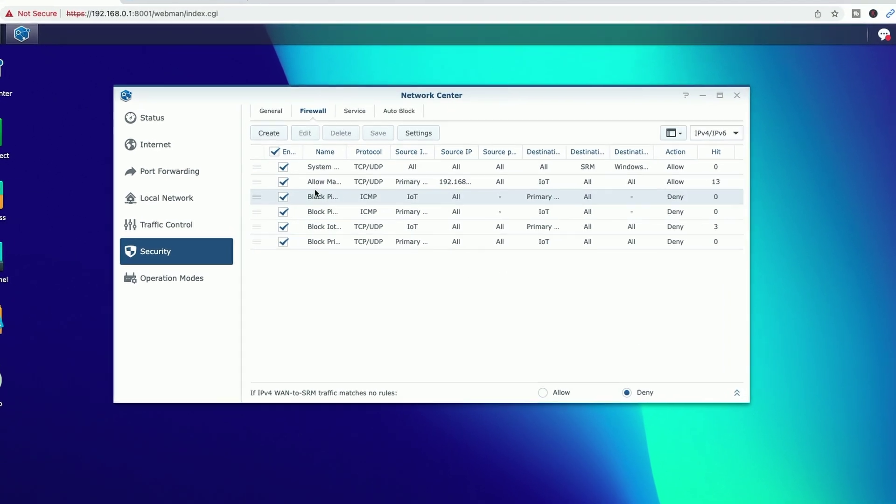
{"action": "left_click", "coordinate": [314, 182]}
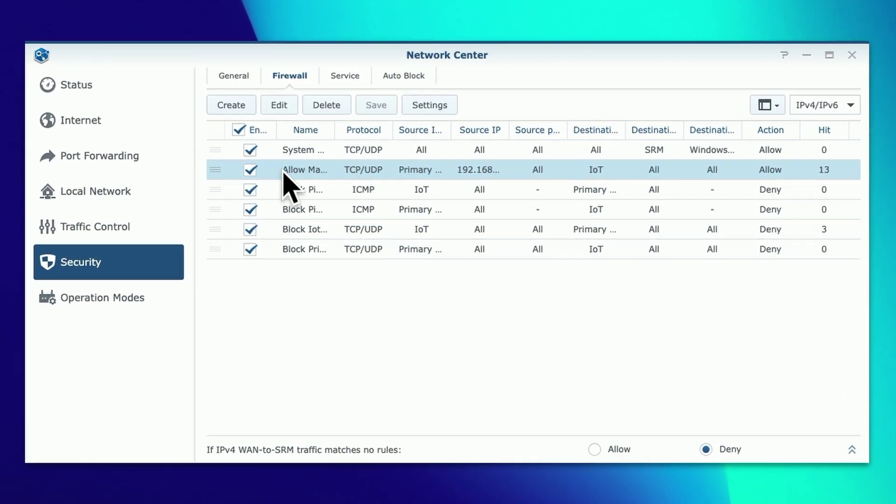
{"action": "left_click", "coordinate": [279, 106]}
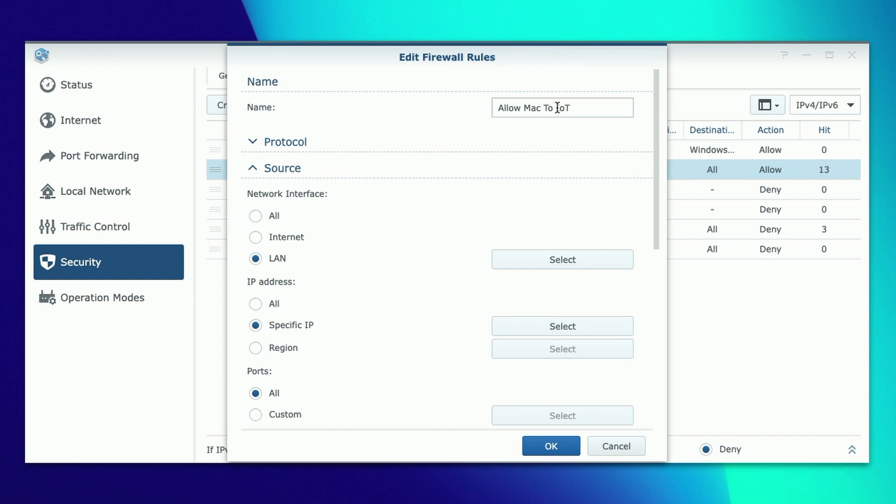
{"action": "left_click_drag", "start_coordinate": [556, 108], "coordinate": [597, 107]}
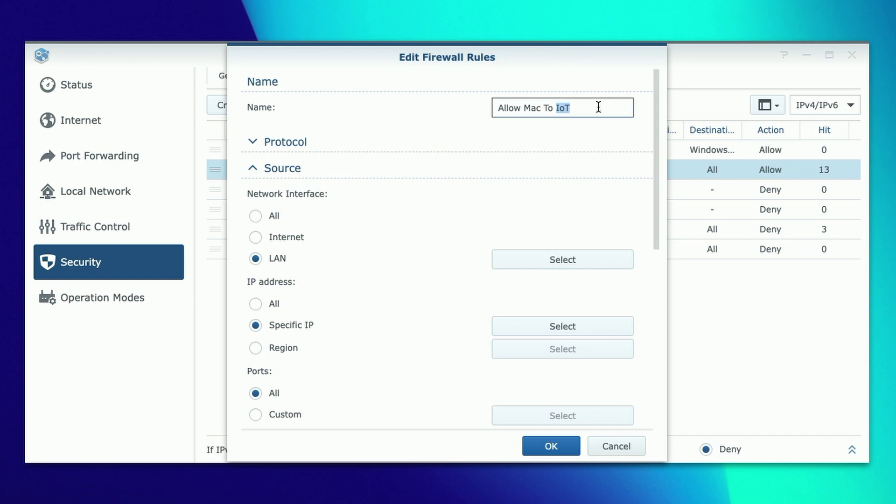
{"action": "type", "text": "Plex"}
Review the rule's protocol, source network, source IP address and destination network settings.
{"action": "left_click", "coordinate": [260, 145]}
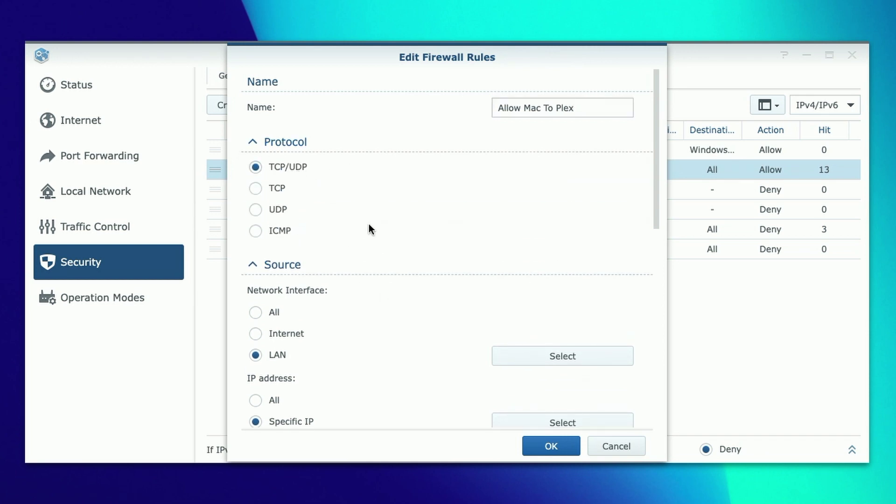
{"action": "scroll", "coordinate": [369, 223], "scroll_direction": "down", "scroll_amount": 3}
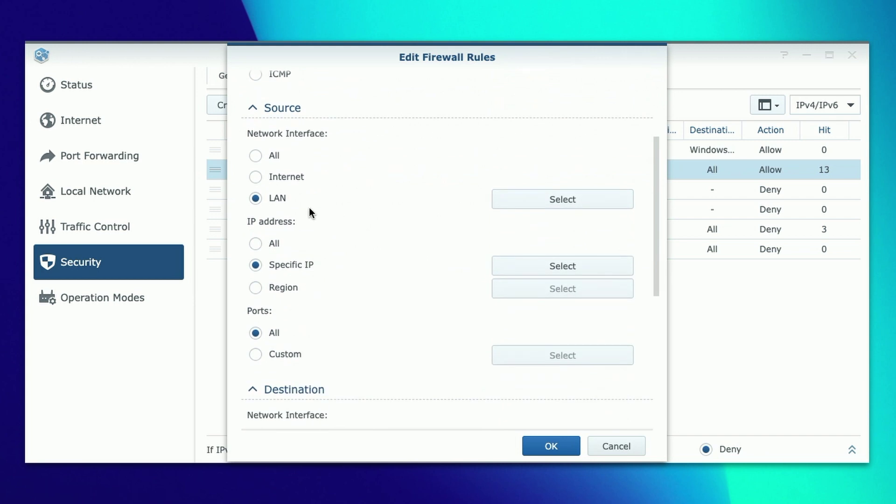
{"action": "left_click", "coordinate": [580, 200]}
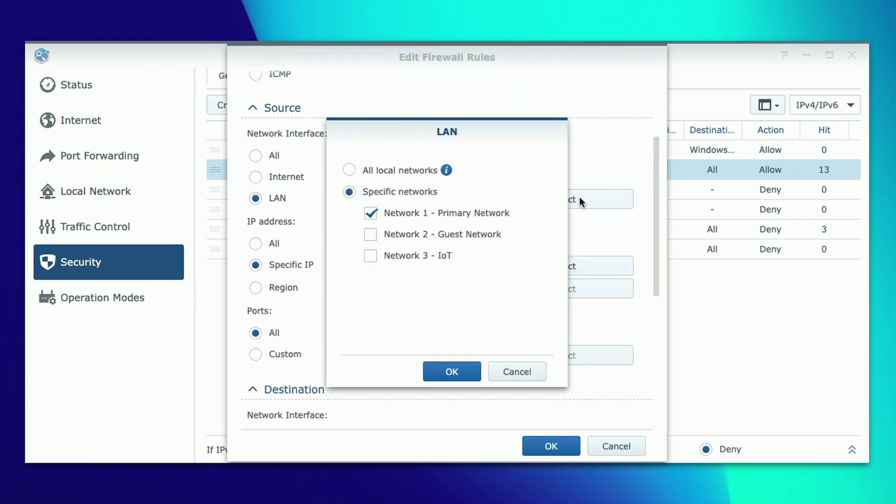
{"action": "left_click", "coordinate": [452, 371]}
{"action": "scroll", "coordinate": [378, 254], "scroll_direction": "down", "scroll_amount": 3}
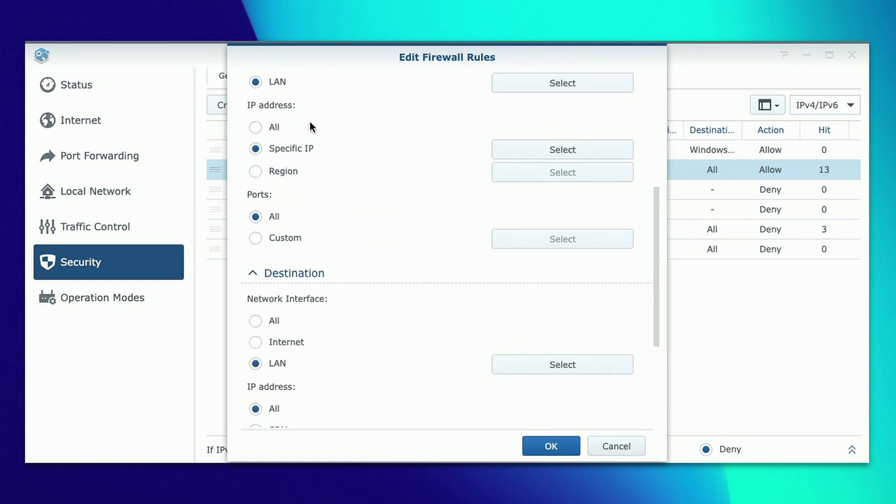
{"action": "left_click", "coordinate": [566, 149]}
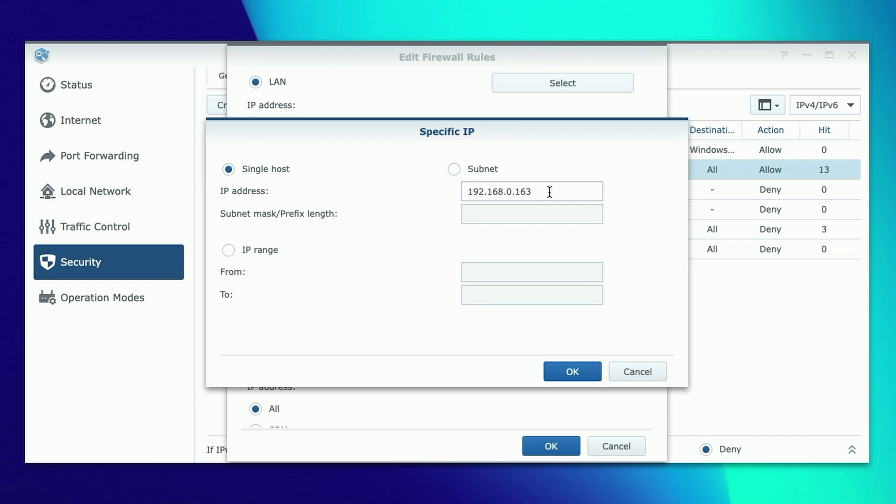
{"action": "left_click", "coordinate": [567, 377]}
{"action": "scroll", "coordinate": [369, 316], "scroll_direction": "down", "scroll_amount": 4}
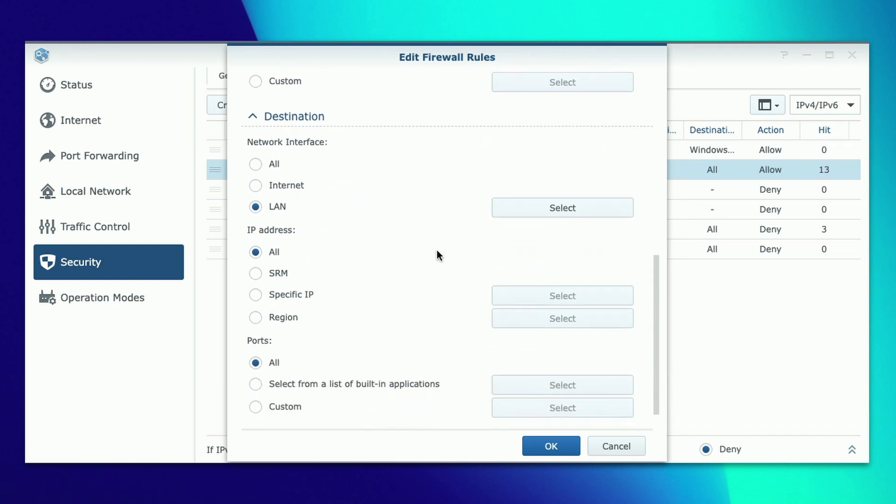
{"action": "left_click", "coordinate": [565, 213]}
{"action": "left_click", "coordinate": [455, 362]}
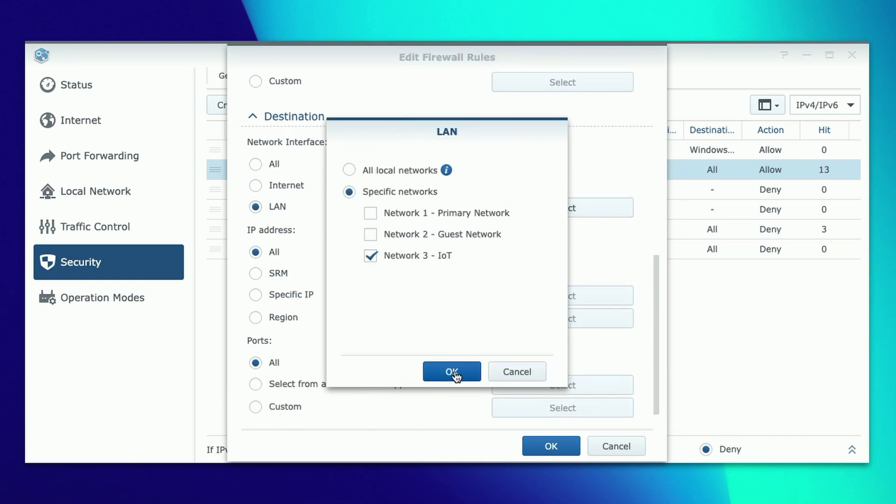
Limit the rule's destination to the custom port 32400.
{"action": "scroll", "coordinate": [396, 300], "scroll_direction": "down", "scroll_amount": 2}
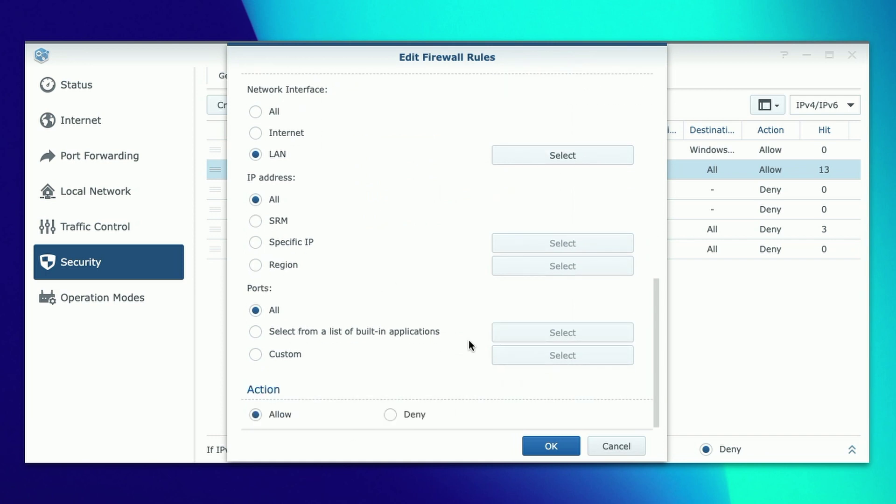
{"action": "left_click", "coordinate": [255, 356]}
{"action": "left_click", "coordinate": [567, 355]}
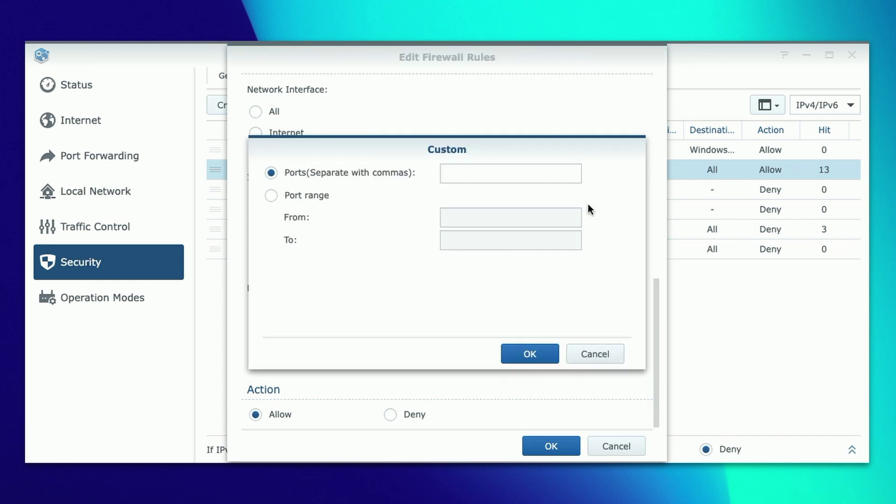
{"action": "left_click", "coordinate": [479, 172]}
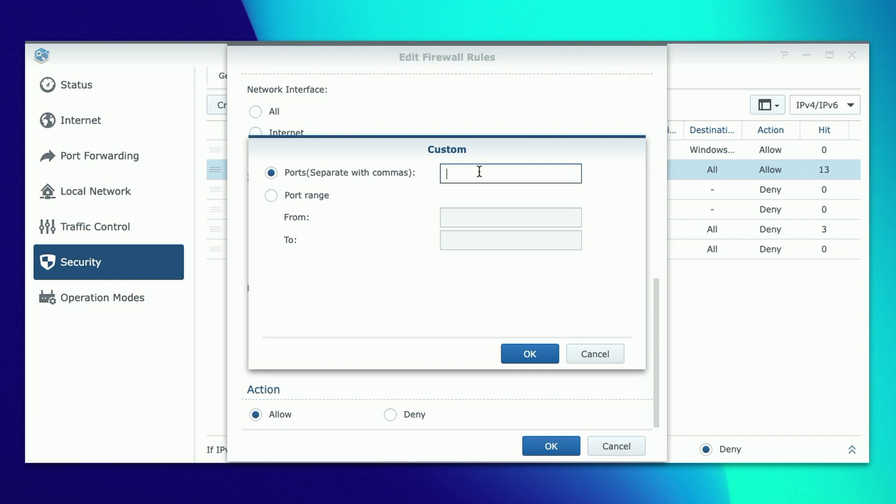
{"action": "type", "text": "32400"}
{"action": "left_click", "coordinate": [530, 354]}
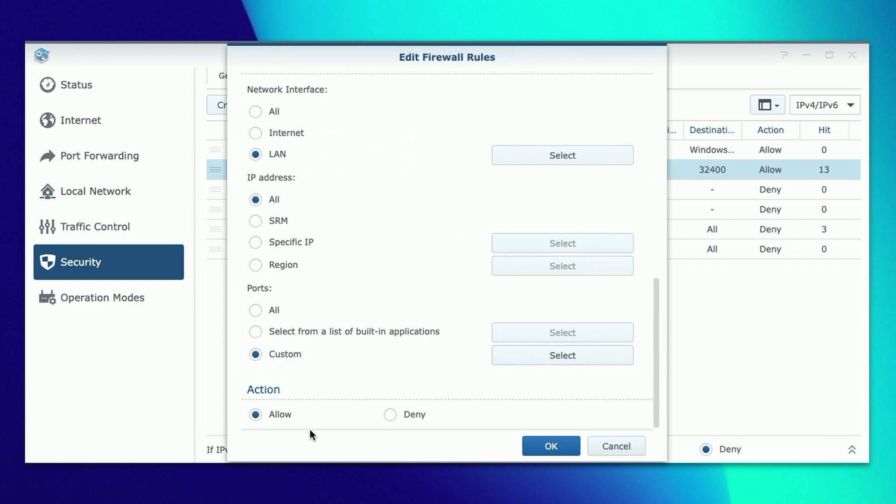
Apply the edited "Allow Mac To Plex" rule and save the firewall rule list.
{"action": "left_click", "coordinate": [546, 446]}
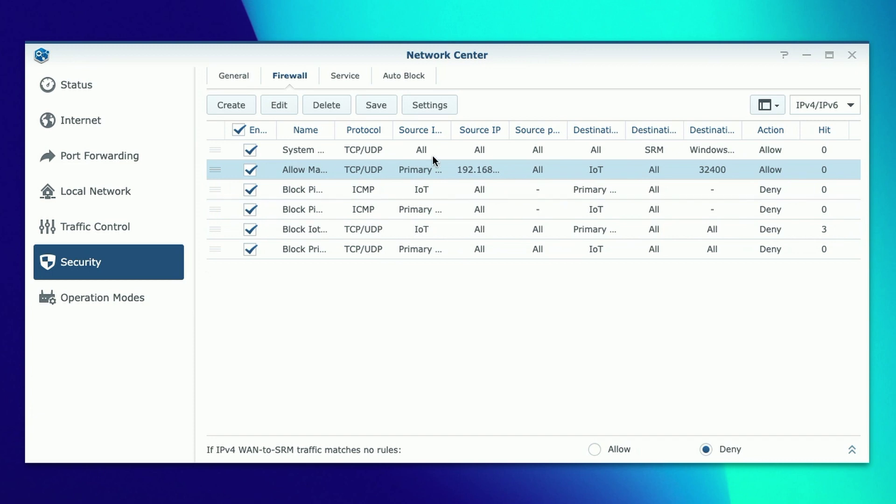
{"action": "left_click", "coordinate": [372, 105]}
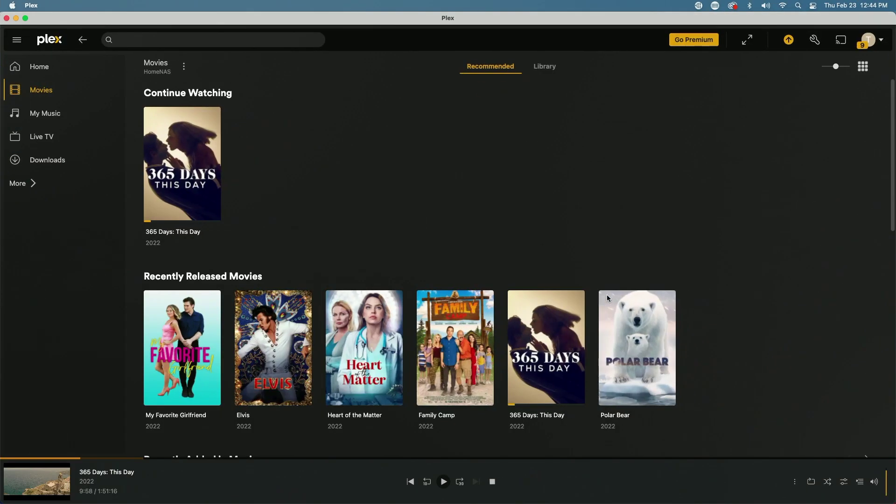
Switch to Plex and browse the My Music and Movies libraries to test access to the media server.
{"action": "mouse_move", "coordinate": [650, 321]}
{"action": "left_click", "coordinate": [55, 117]}
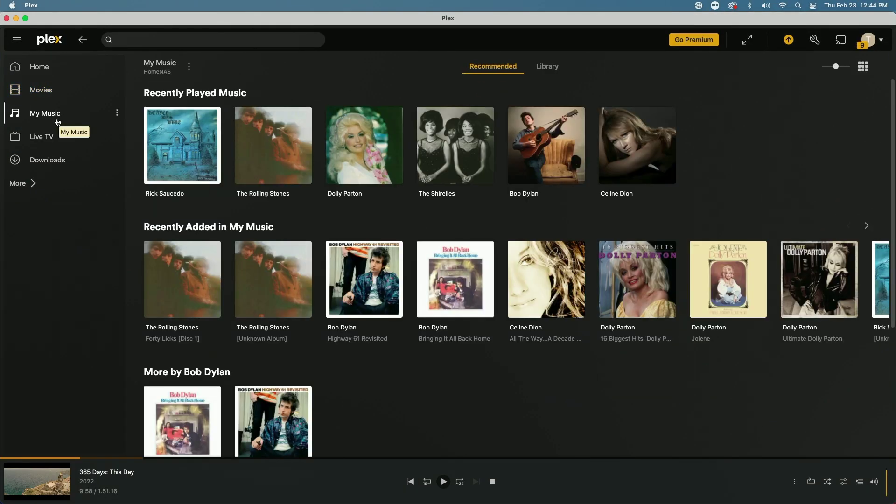
{"action": "left_click", "coordinate": [45, 95]}
{"action": "key", "text": "super+bracketleft"}
{"action": "left_click", "coordinate": [41, 91]}
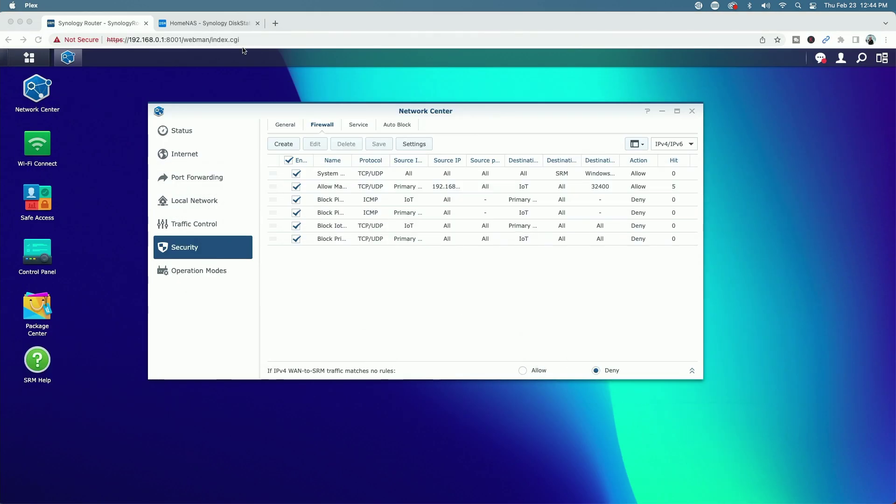
{"action": "left_click", "coordinate": [199, 23]}
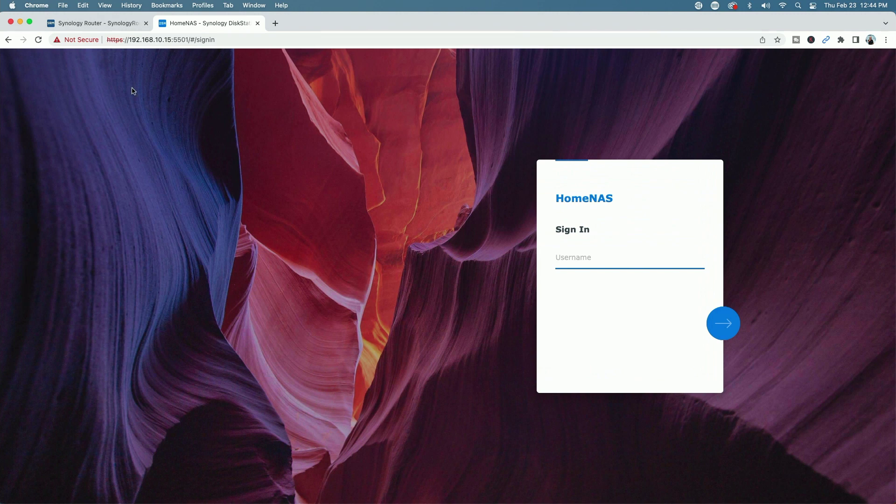
{"action": "left_click", "coordinate": [39, 40]}
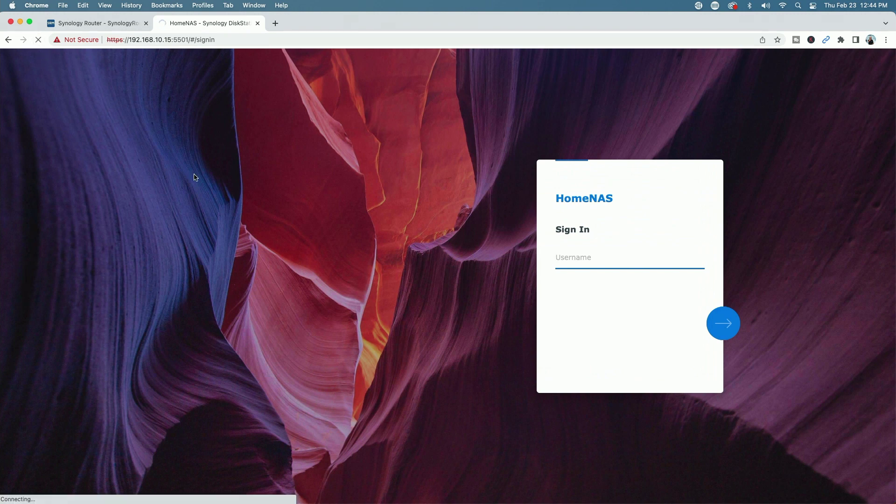
{"action": "left_click", "coordinate": [257, 23]}
{"action": "left_click", "coordinate": [164, 24]}
{"action": "left_click", "coordinate": [129, 37]}
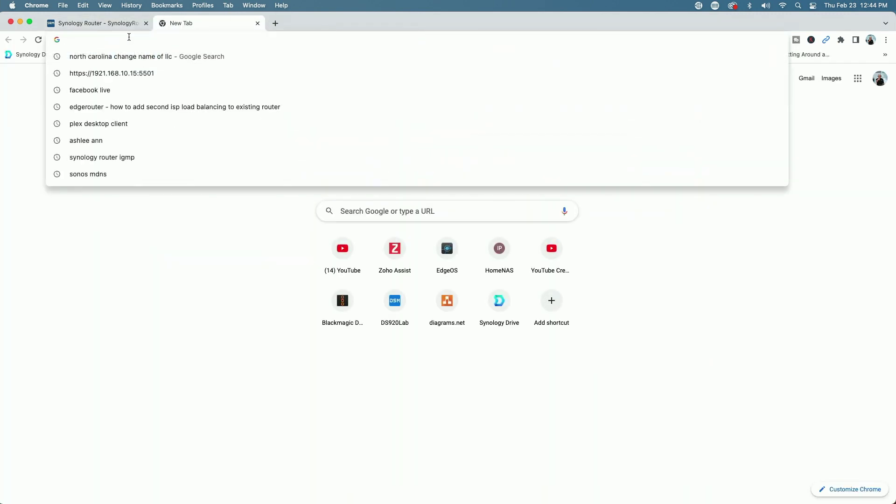
{"action": "type", "text": "https://192.168.10.15:5501"}
{"action": "key", "text": "Return"}
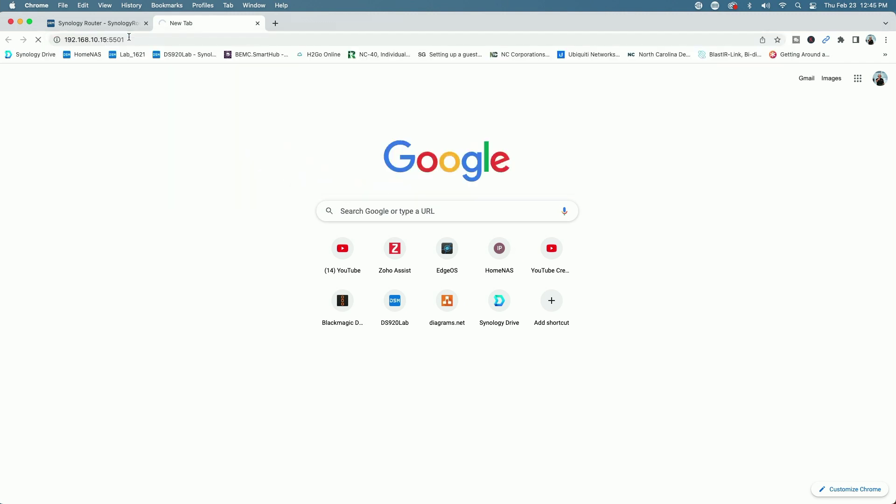